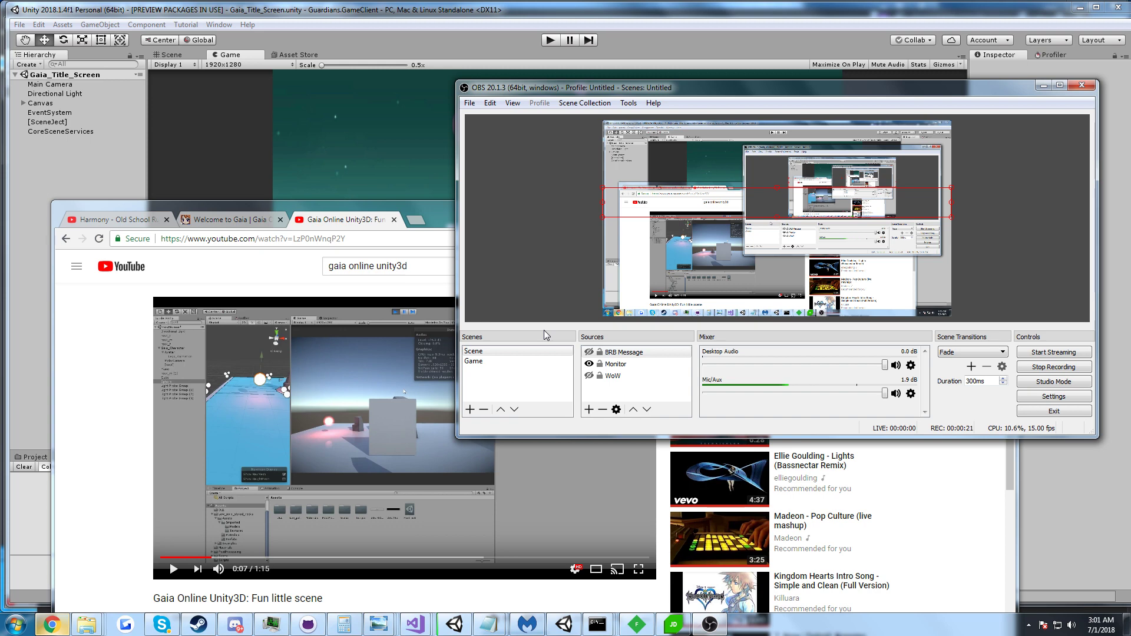
Play the Gaia Online Unity3D video in theater mode with Chrome moved to the top, then shrink the window.
click(108, 327)
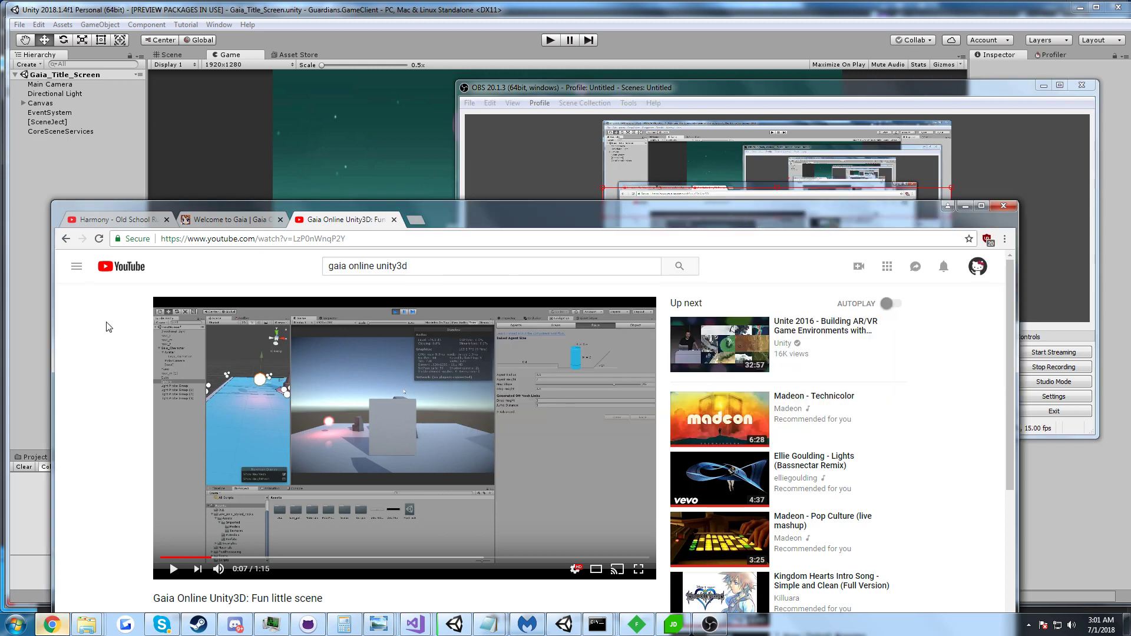
click(596, 569)
drag(595, 205, 628, 5)
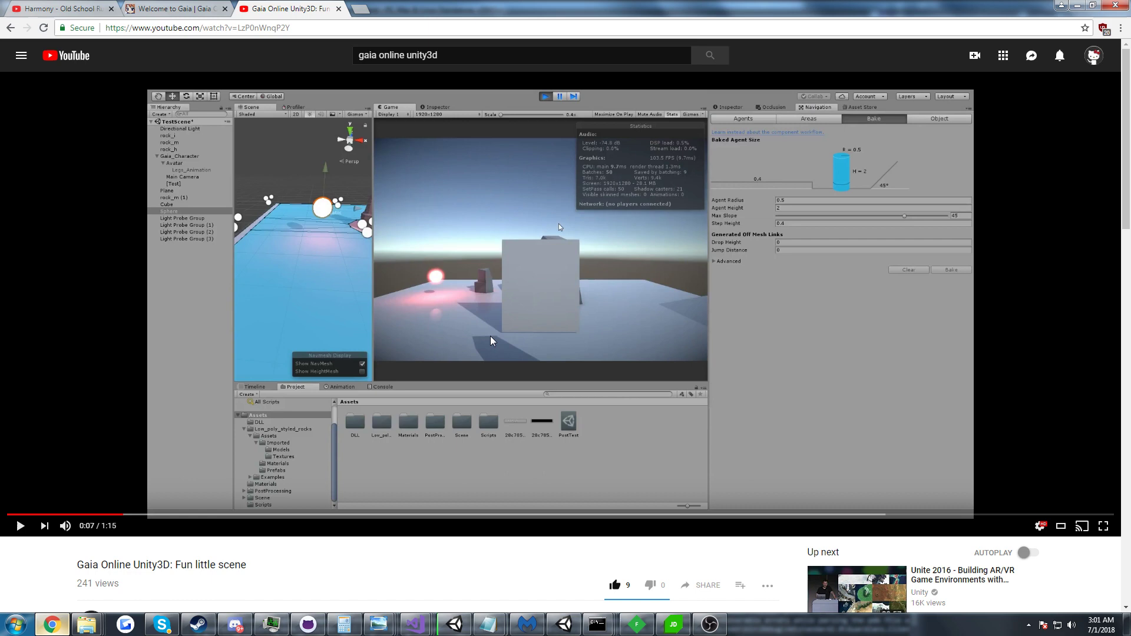
click(558, 224)
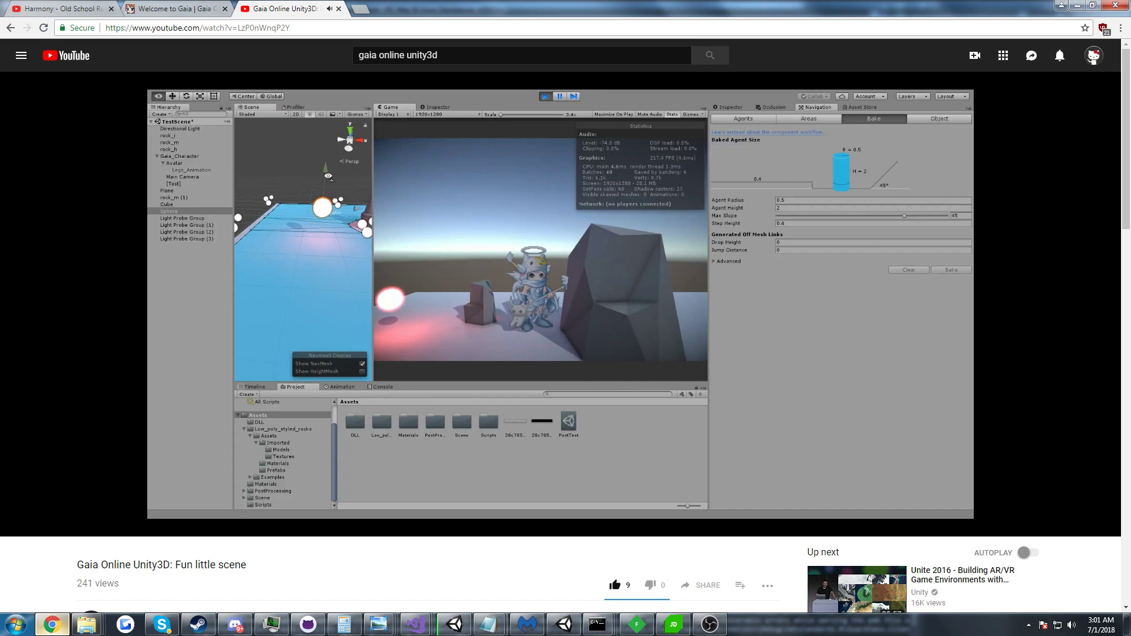
mouse_move(65, 526)
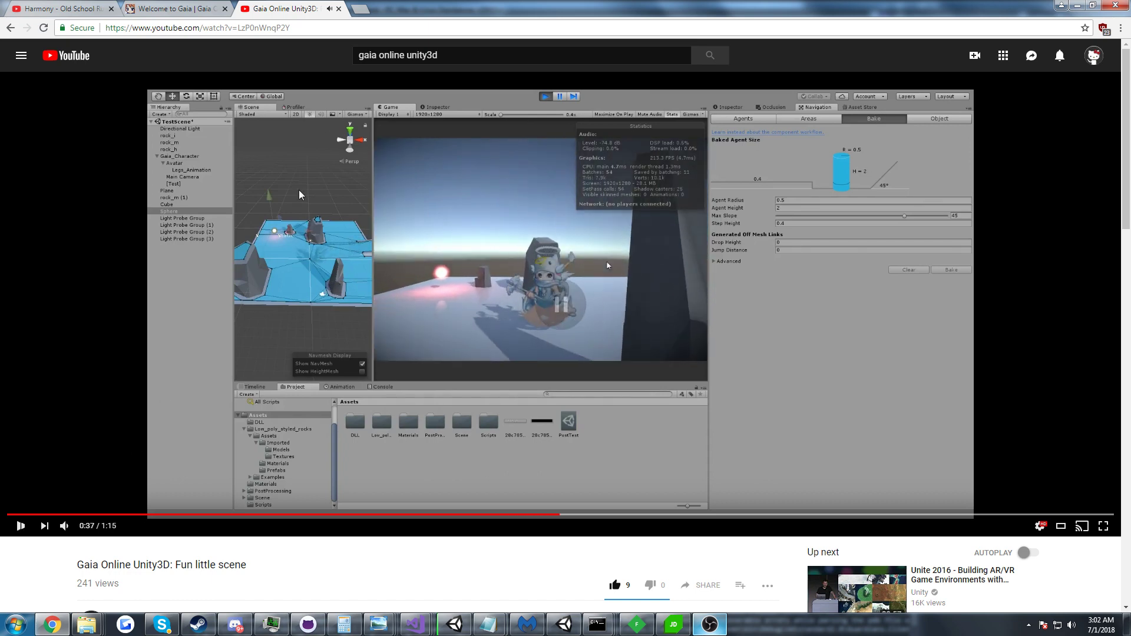
drag(118, 7, 173, 235)
Switch to the Harmony RuneScape music tab, then minimize Chrome and OBS to reveal Unity's login screen.
click(174, 234)
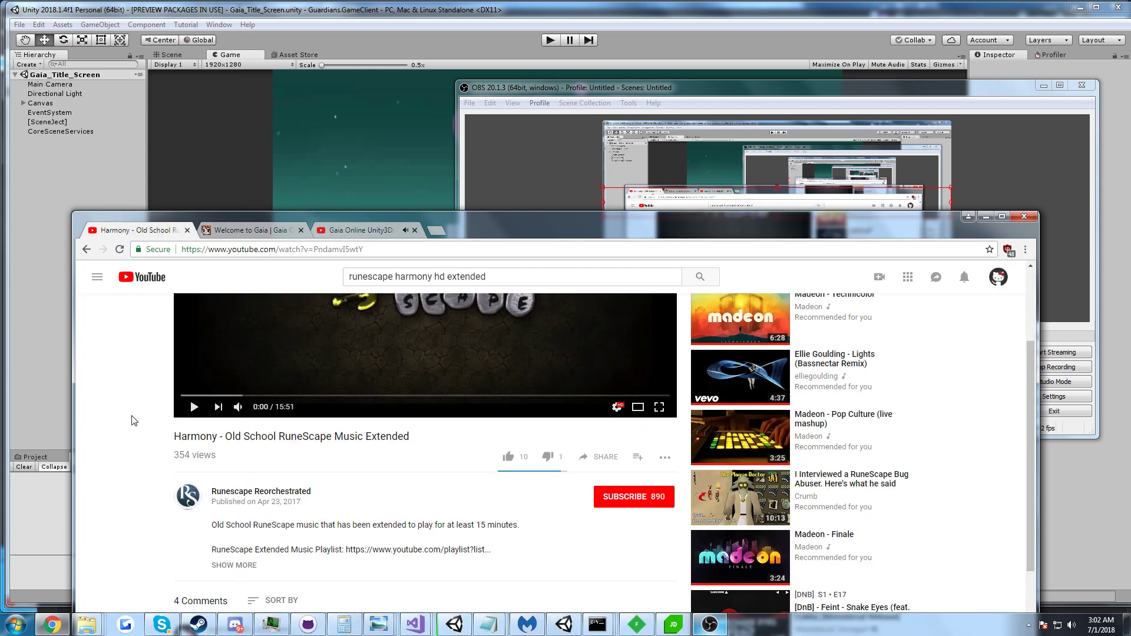
click(986, 217)
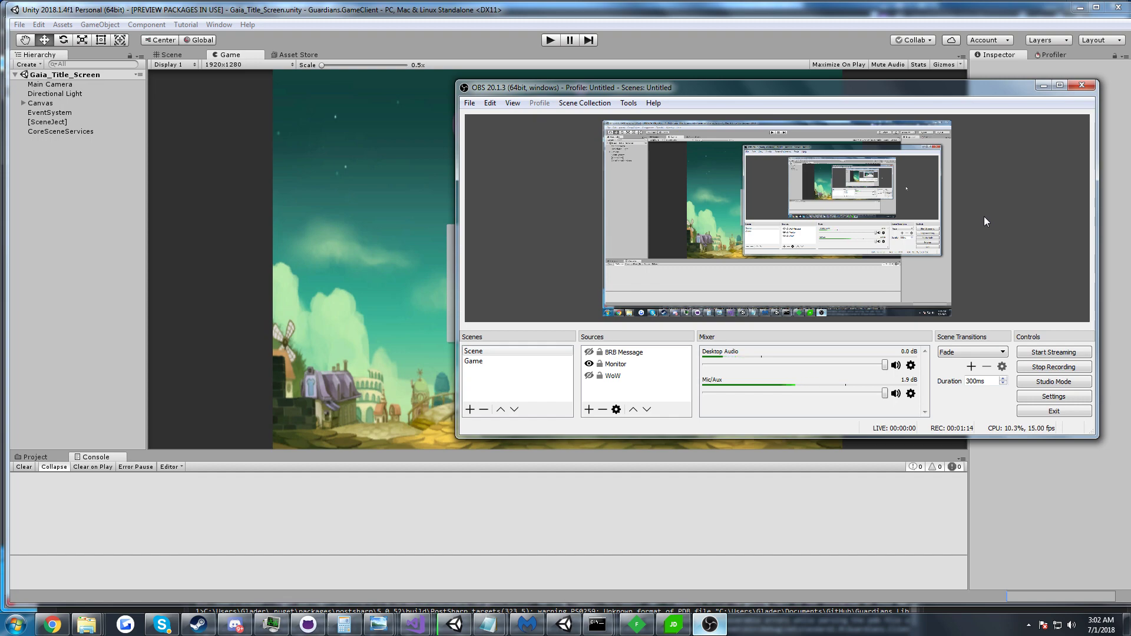
click(1042, 86)
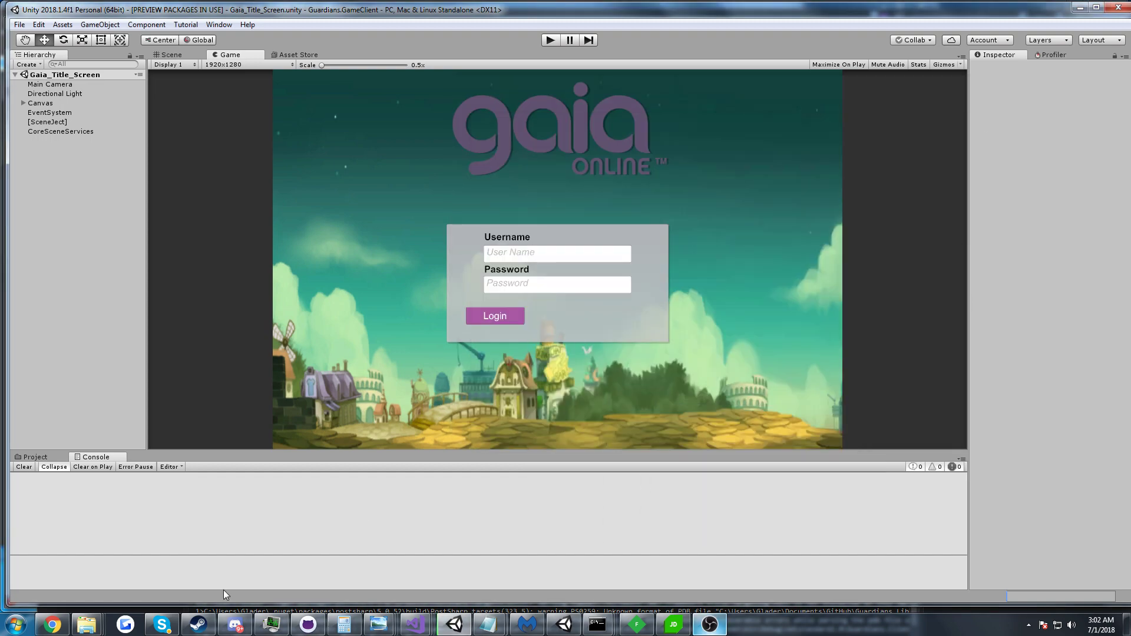
Bring the Guardians.Library Visual Studio window forward, widen it and Solution Explorer, and collapse CharacterScreen.
mouse_move(415, 624)
click(293, 539)
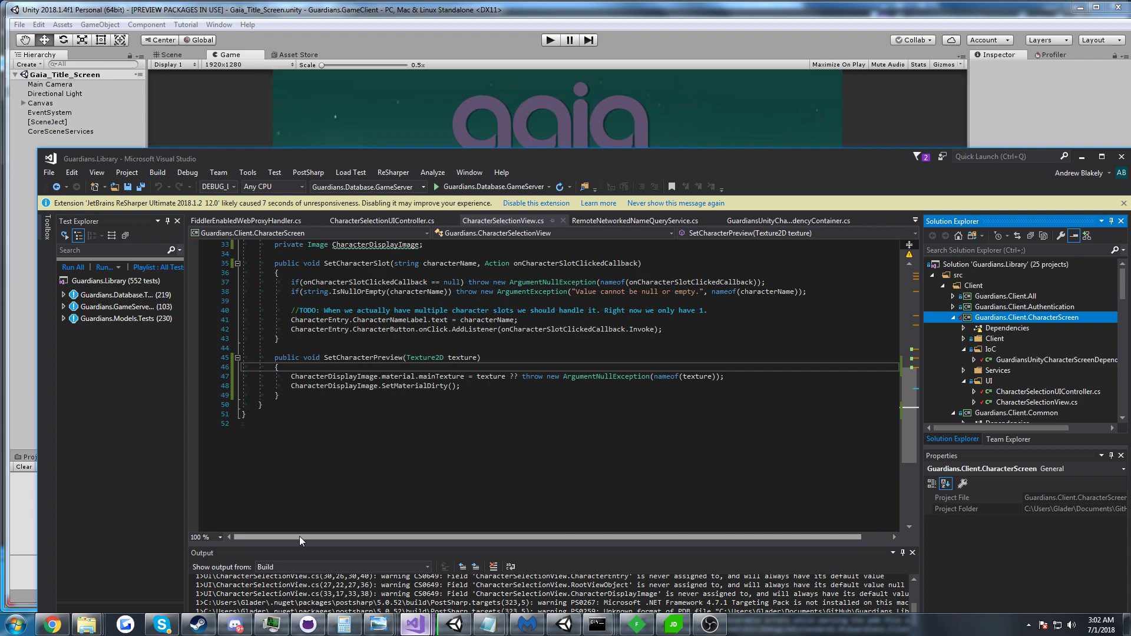
key(super+Right)
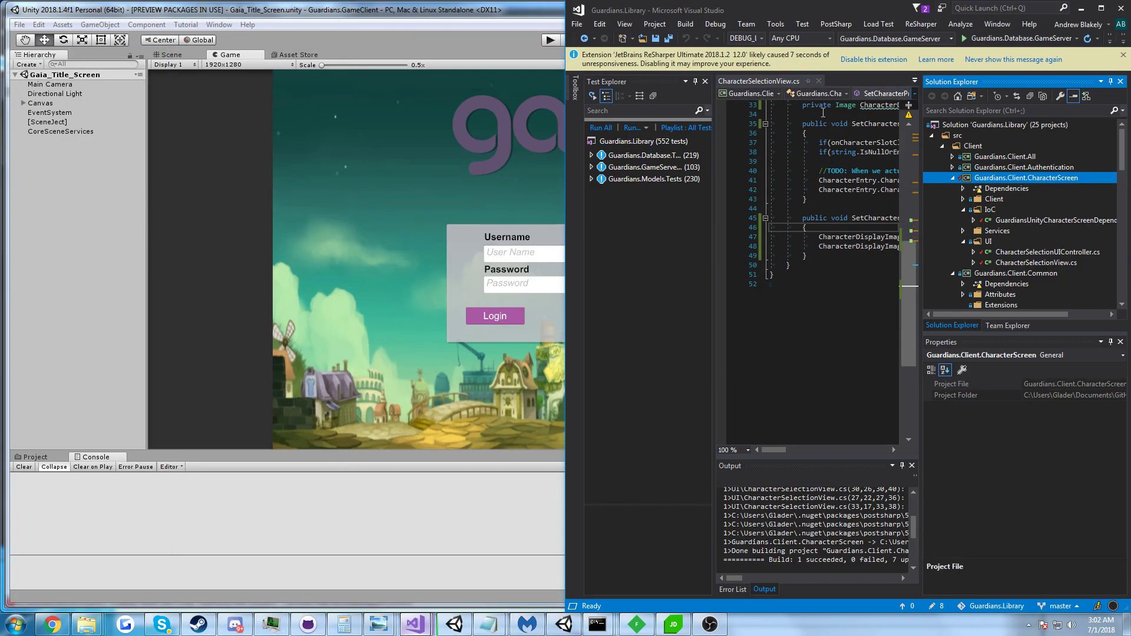
drag(566, 153, 74, 176)
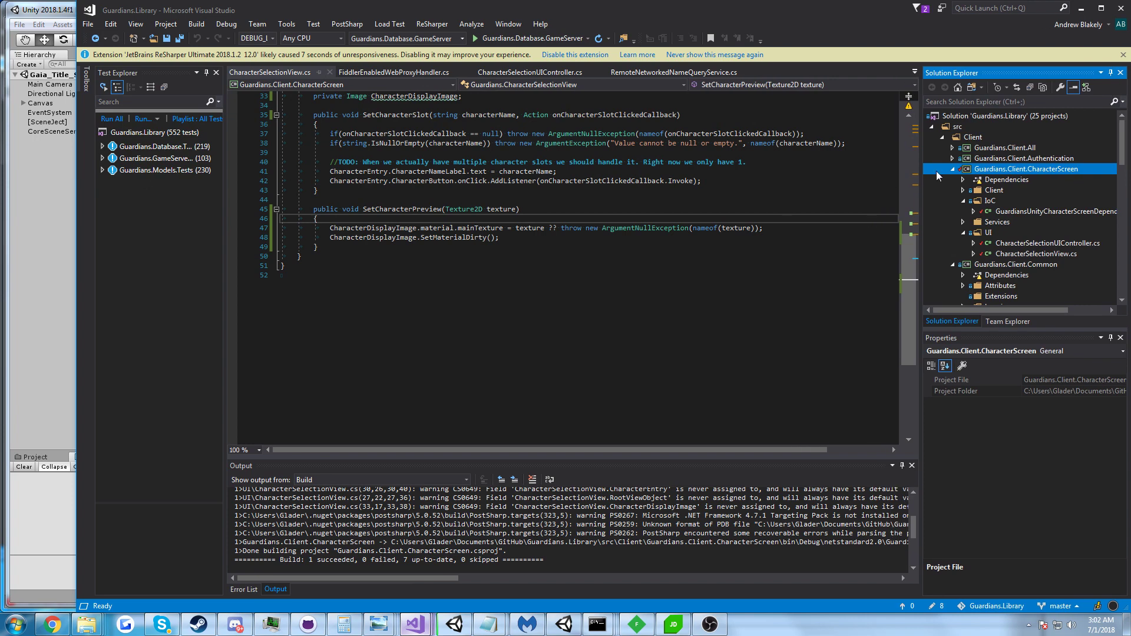
drag(920, 173, 913, 173)
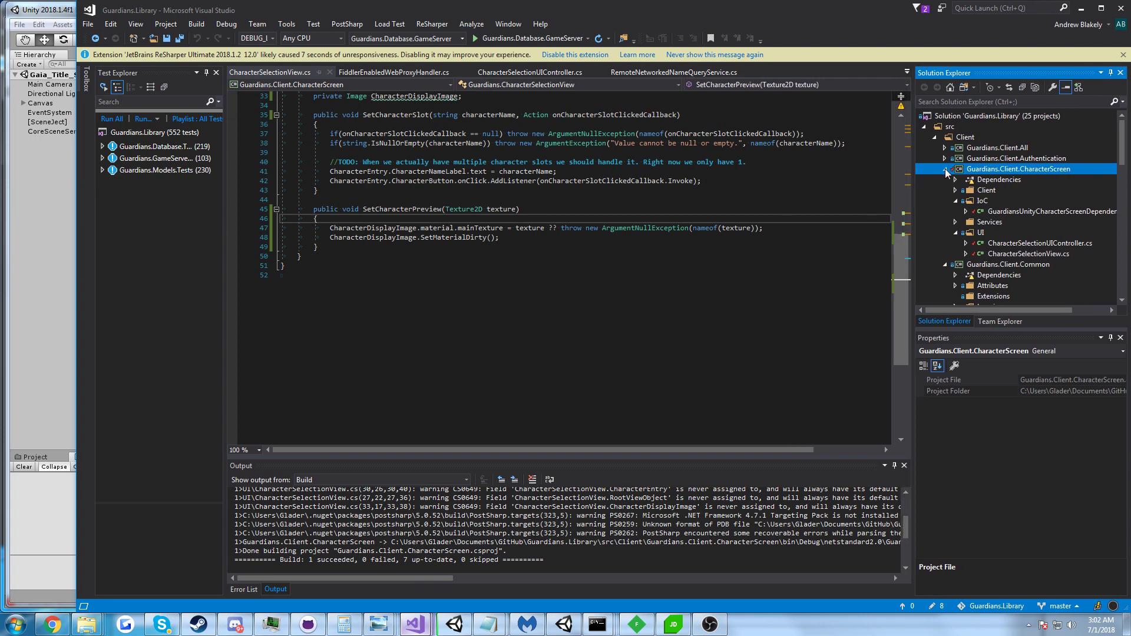
click(945, 169)
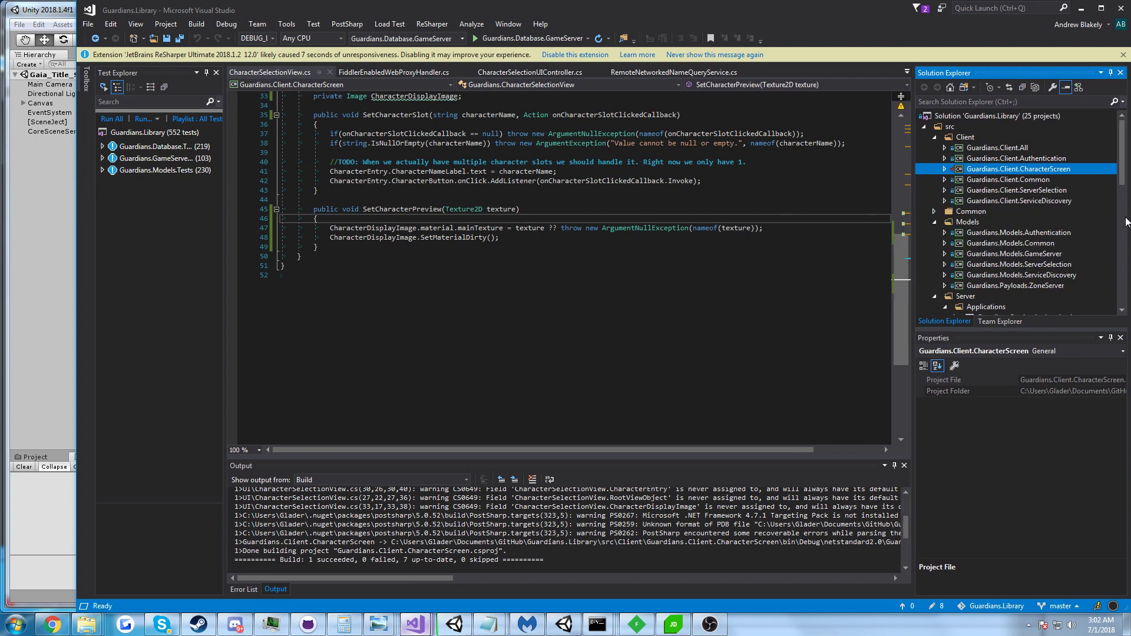
scroll(960, 177, down, 1)
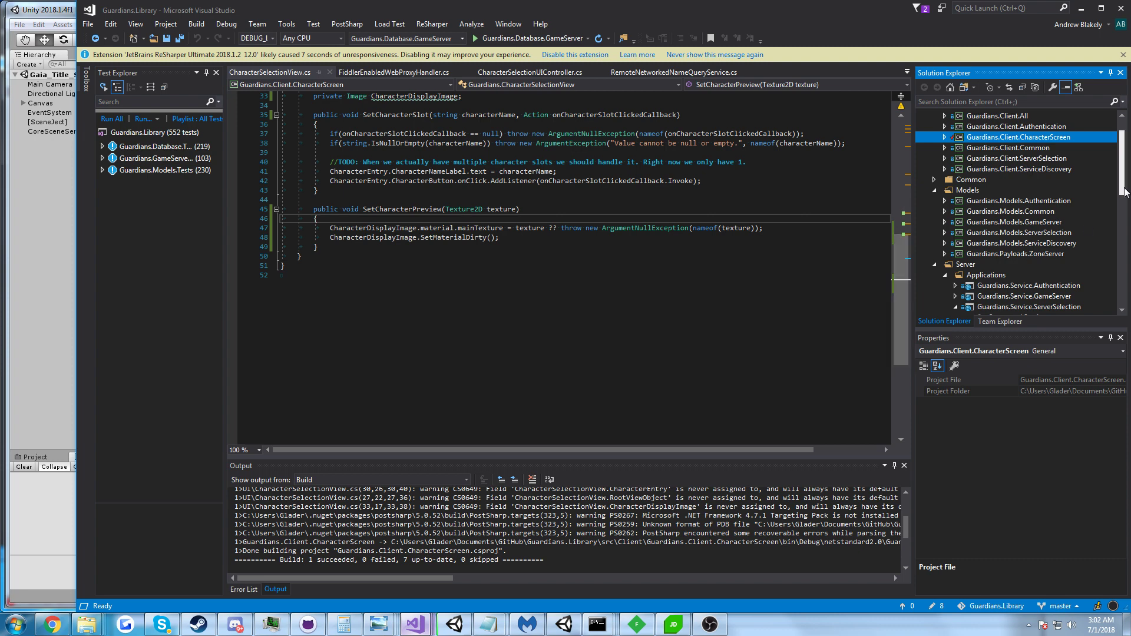
scroll(967, 236, down, 2)
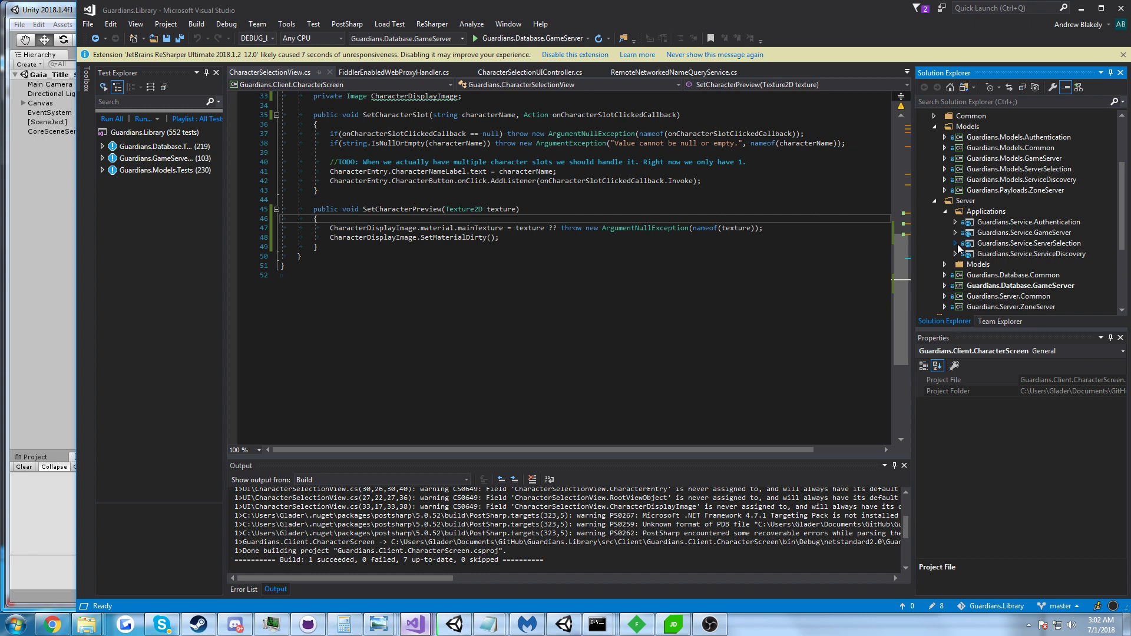
scroll(957, 244, down, 4)
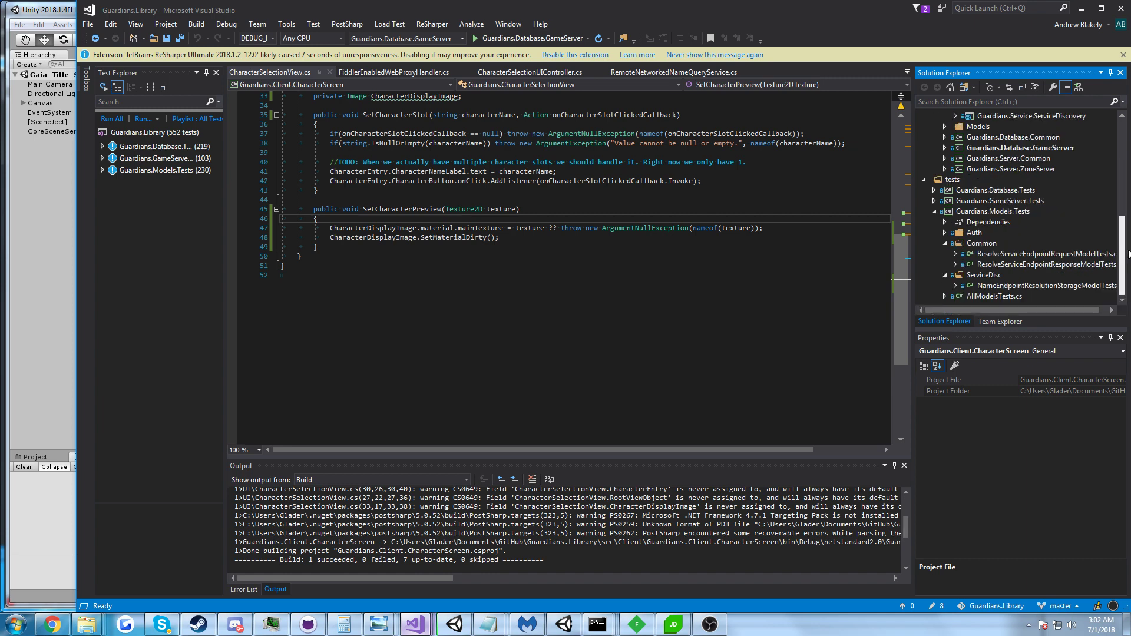
Close all Command Prompt windows and open the recent net46 build folder in Explorer.
right_click(594, 620)
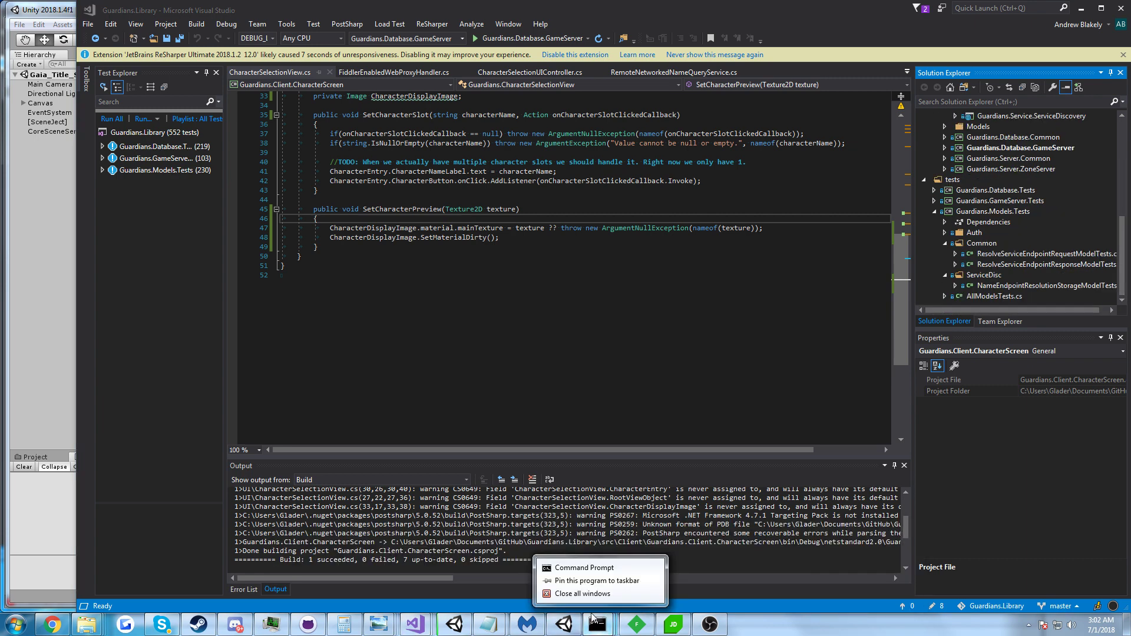
click(581, 594)
right_click(87, 625)
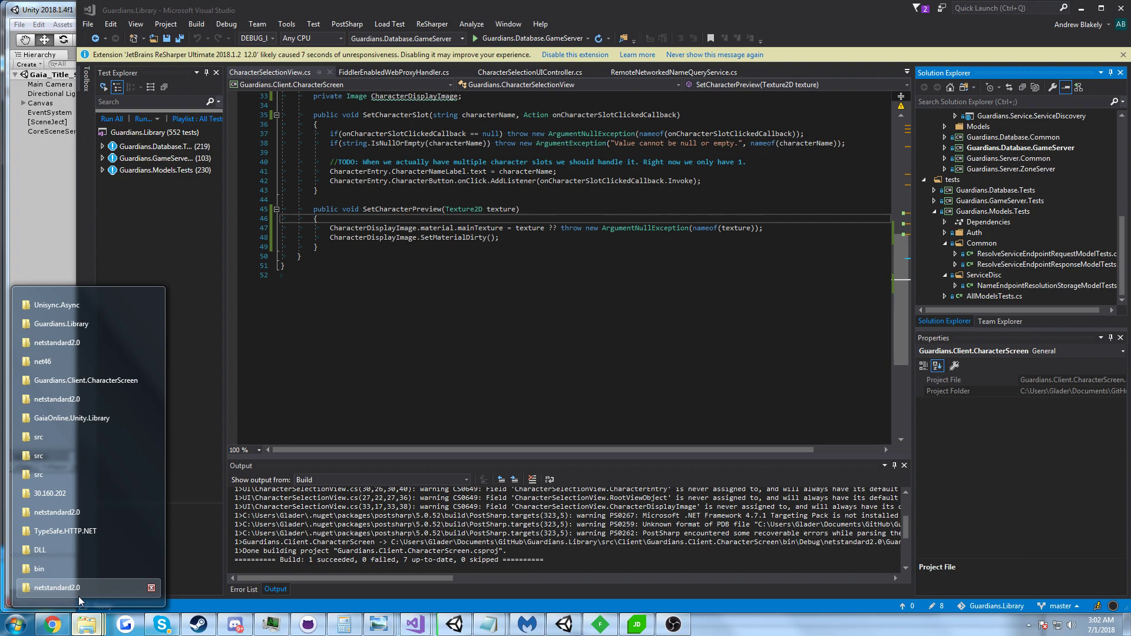
click(71, 360)
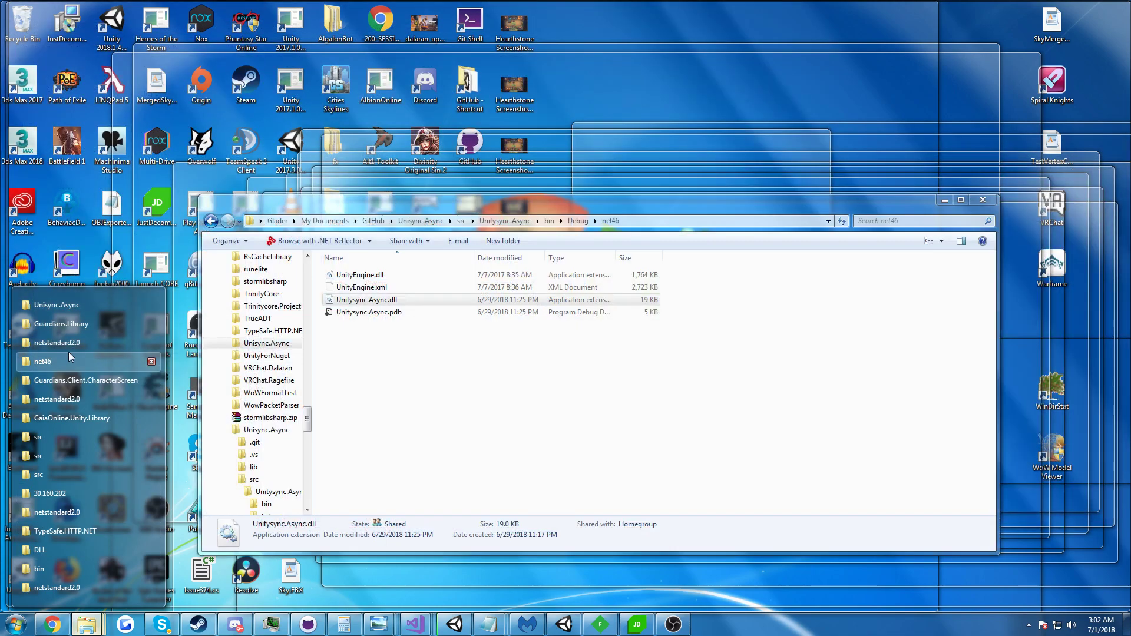
Launch Guardians.Library's run.bat to start the server consoles, reposition the gameserv console, and return to Unity.
click(65, 326)
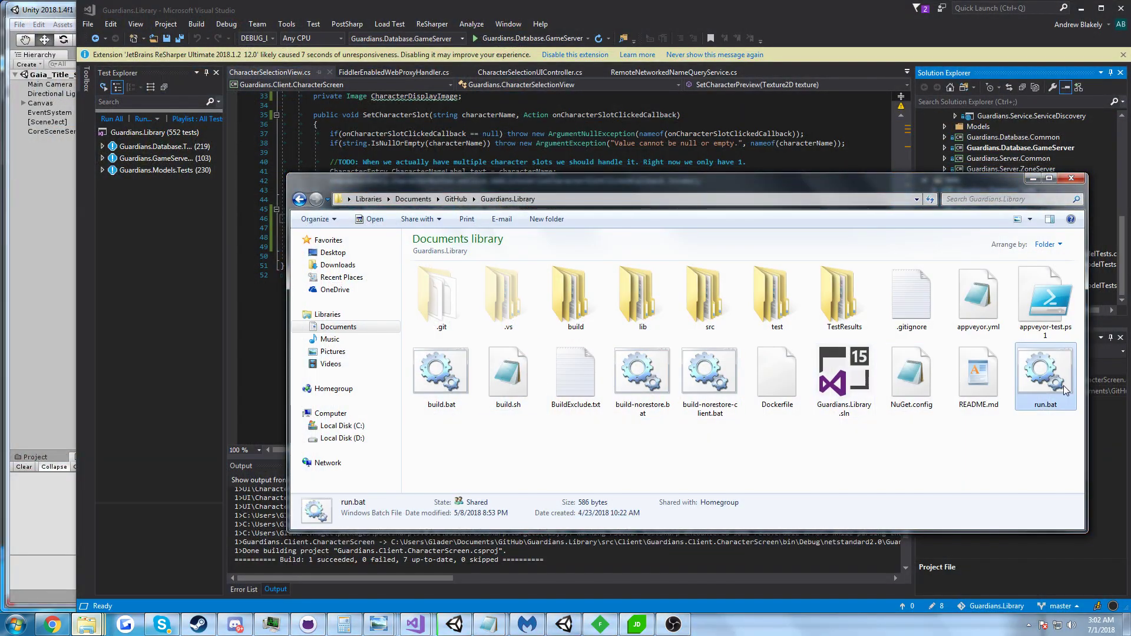
double_click(1066, 391)
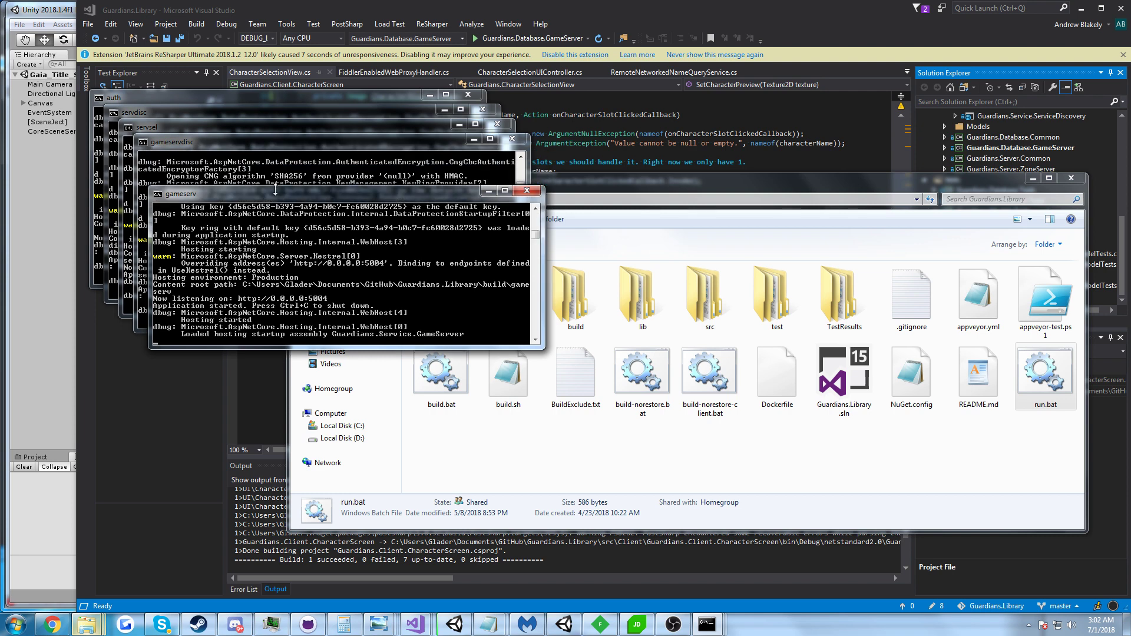
drag(275, 189, 269, 228)
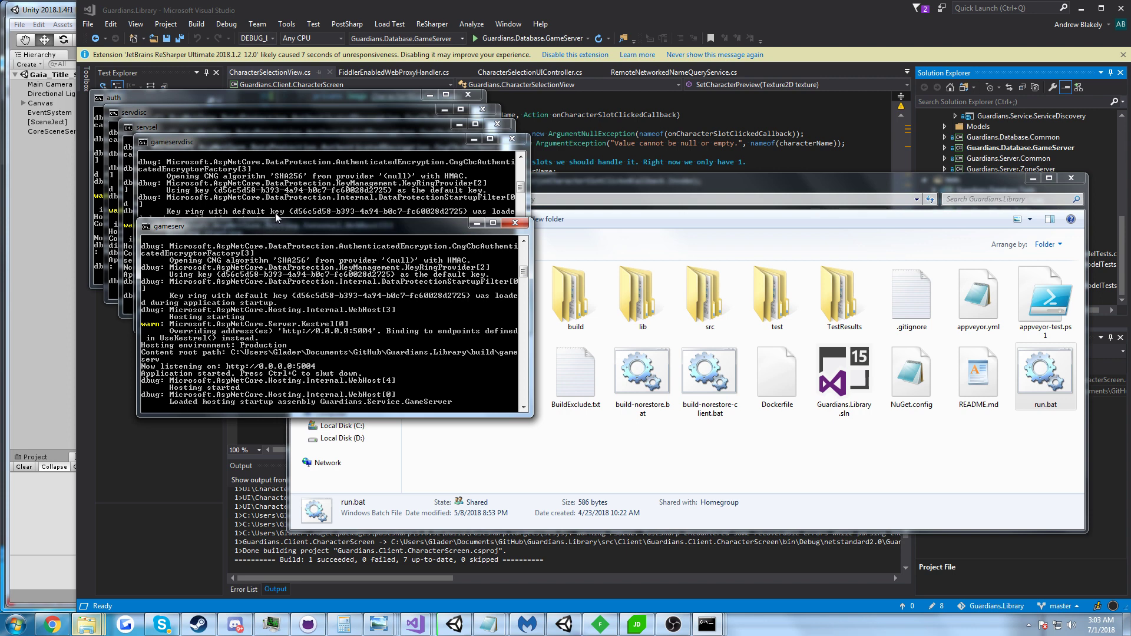
click(64, 222)
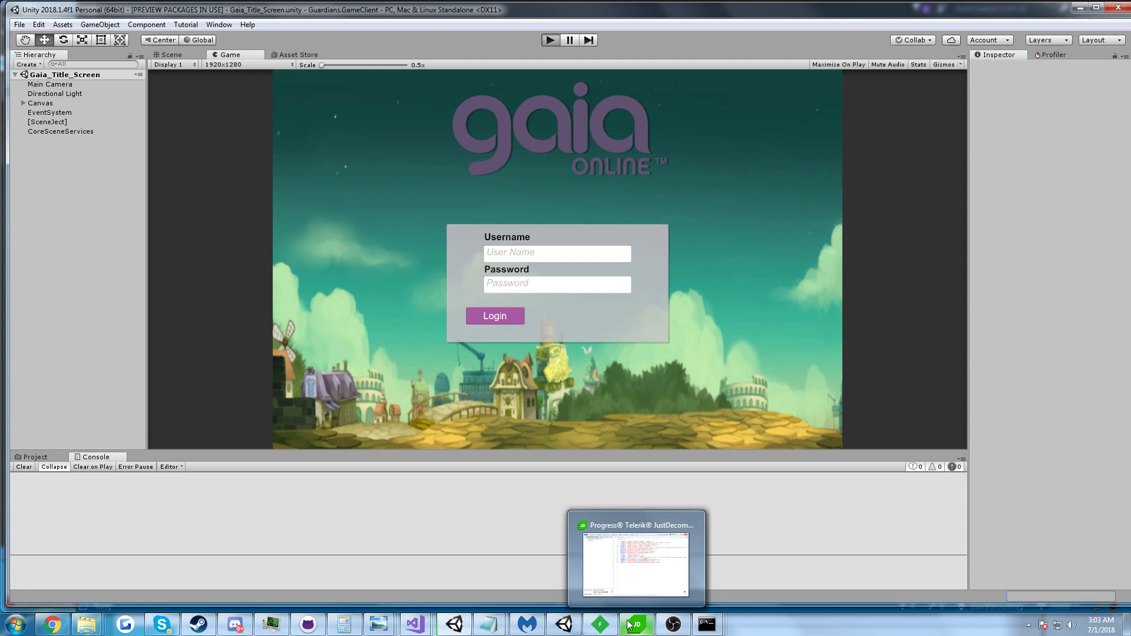
Remove all captured sessions in Fiddler and move its window right, beside Unity's login screen.
click(601, 624)
click(386, 170)
click(412, 183)
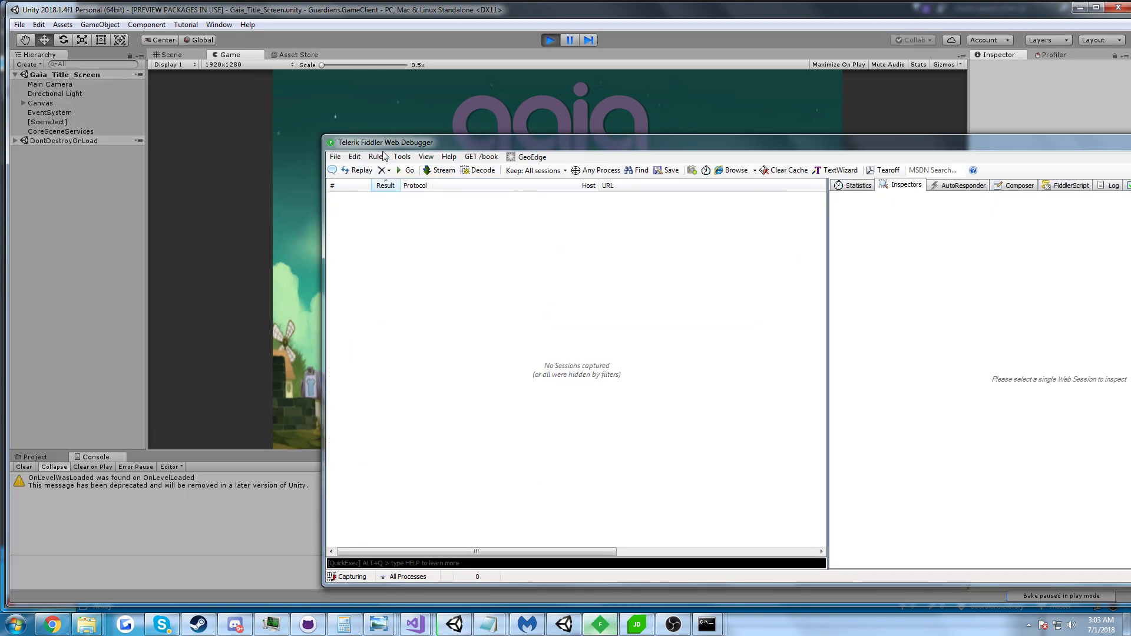
drag(386, 148, 591, 145)
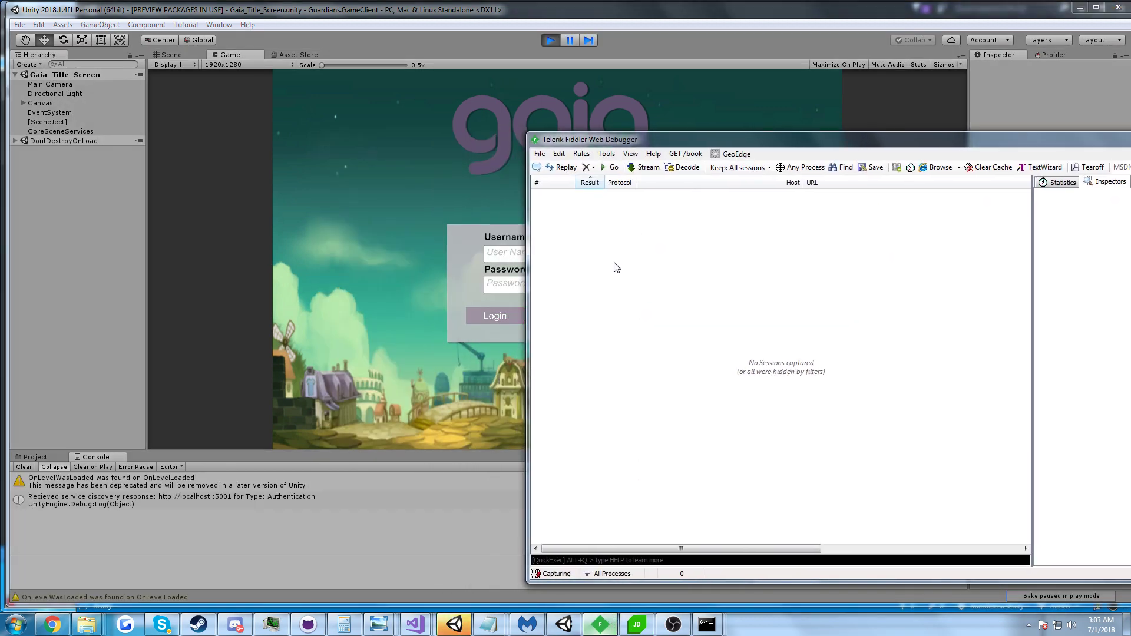
click(540, 154)
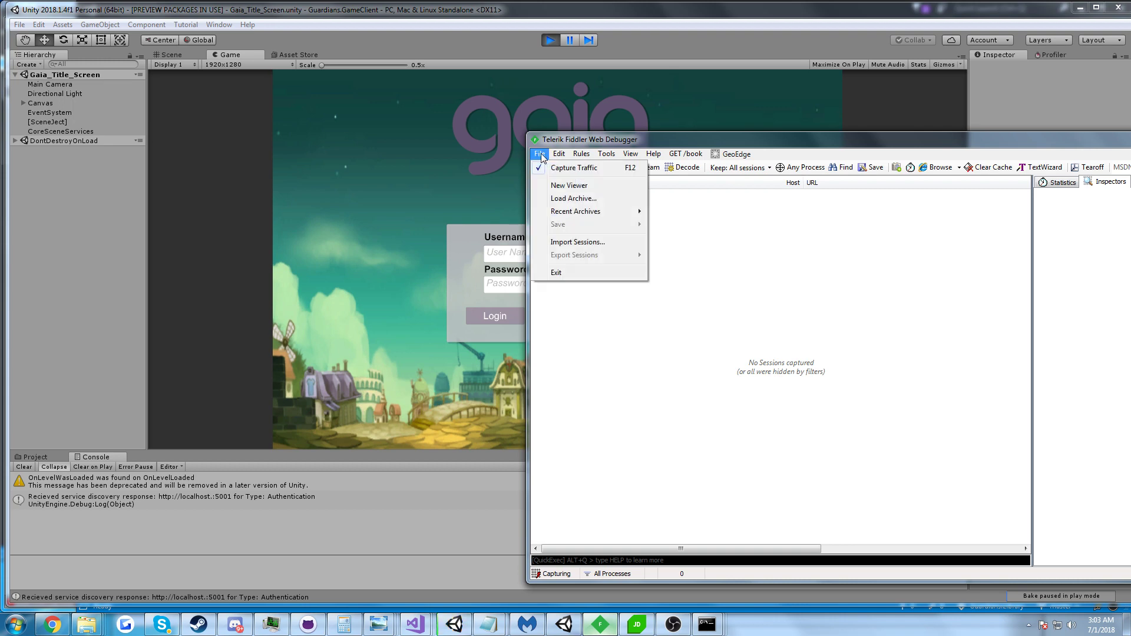
click(802, 296)
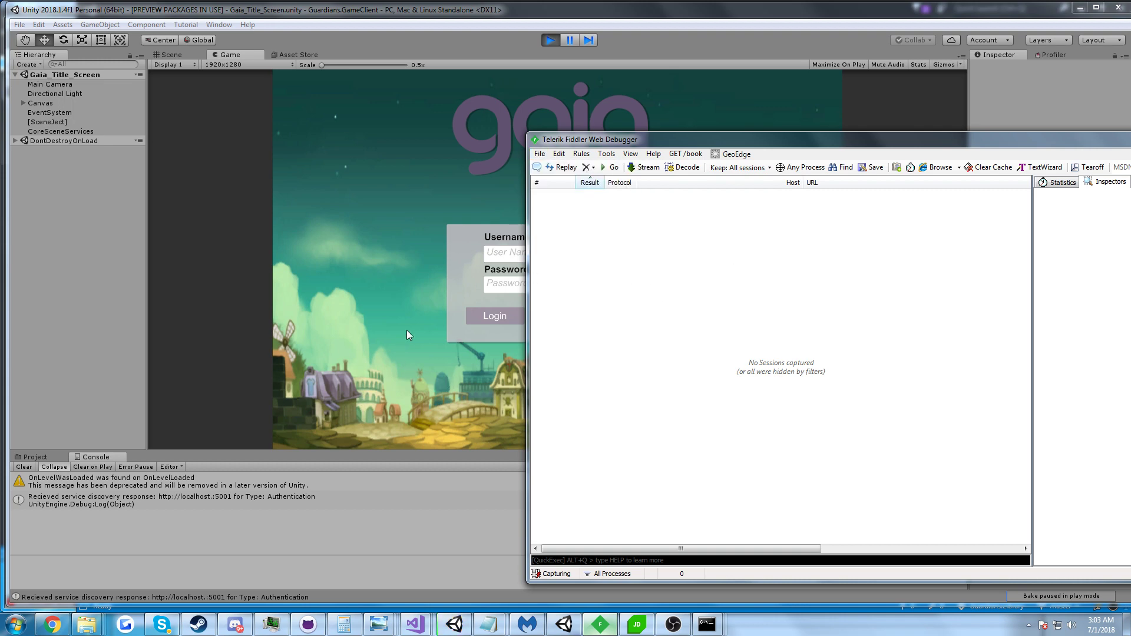
click(601, 624)
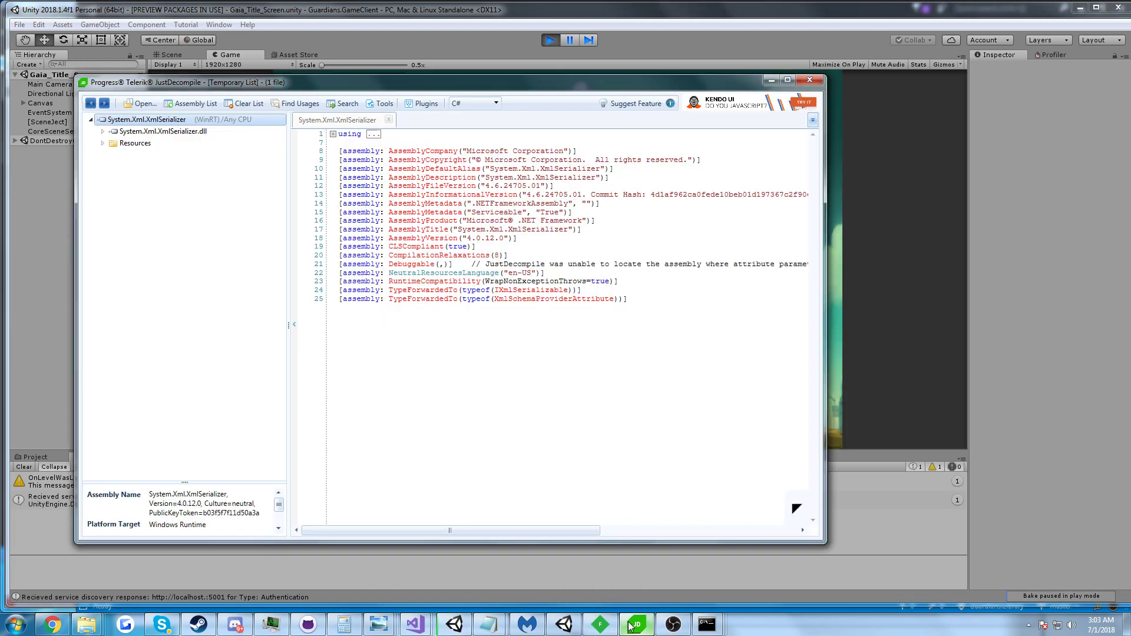
click(611, 624)
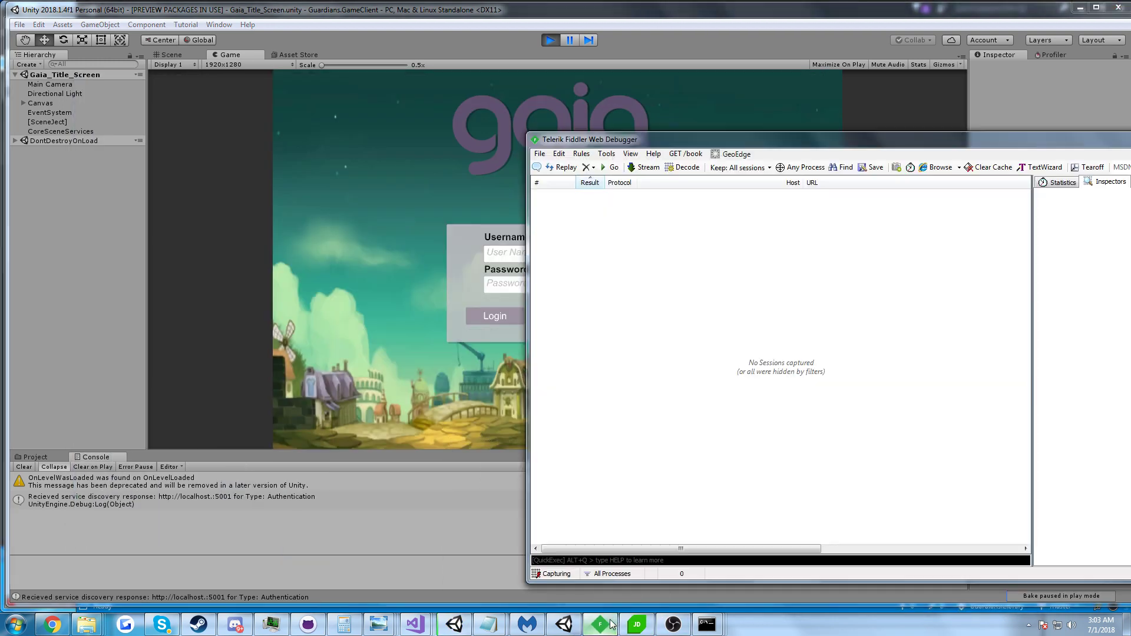
Enter the username and account password in the Gaia client and log in.
click(422, 234)
click(178, 499)
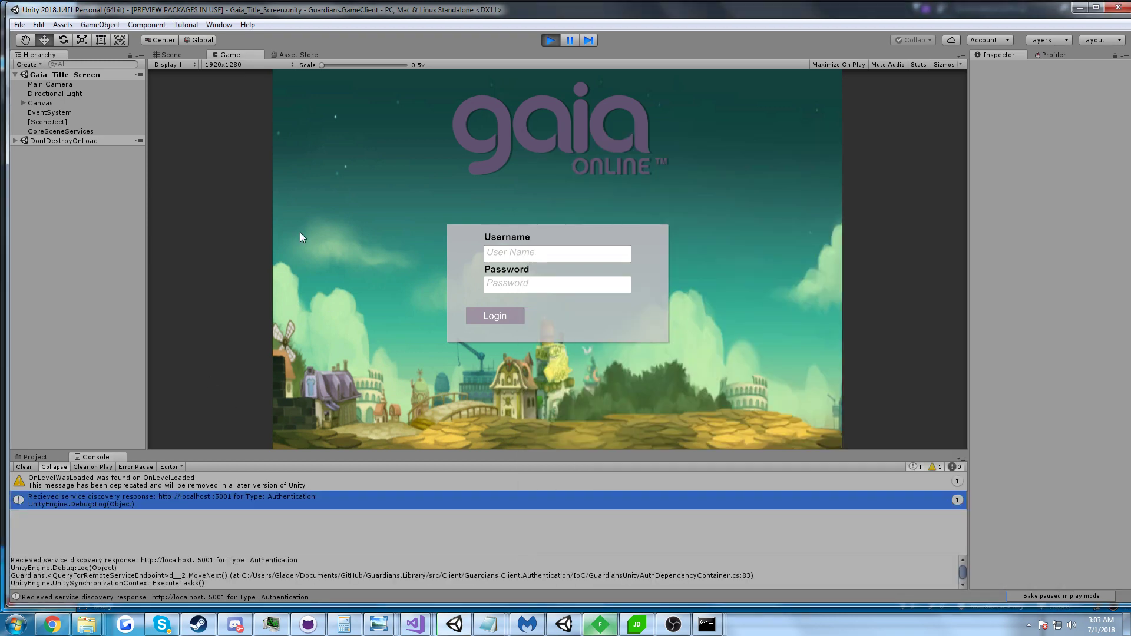
click(535, 252)
text(Admin)
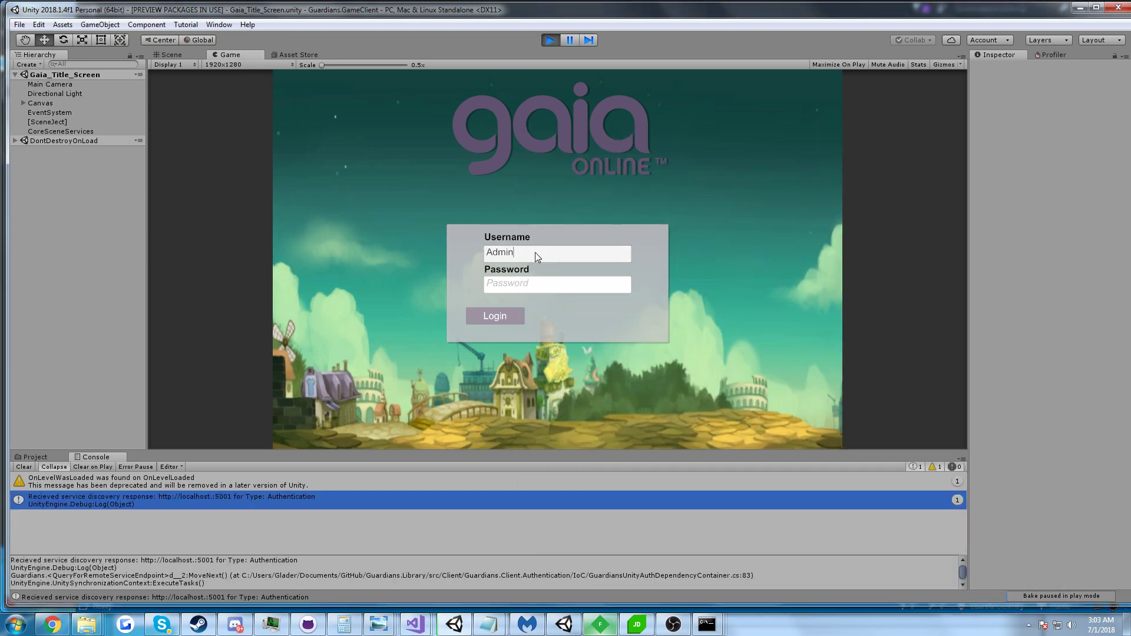
click(518, 286)
text(***)
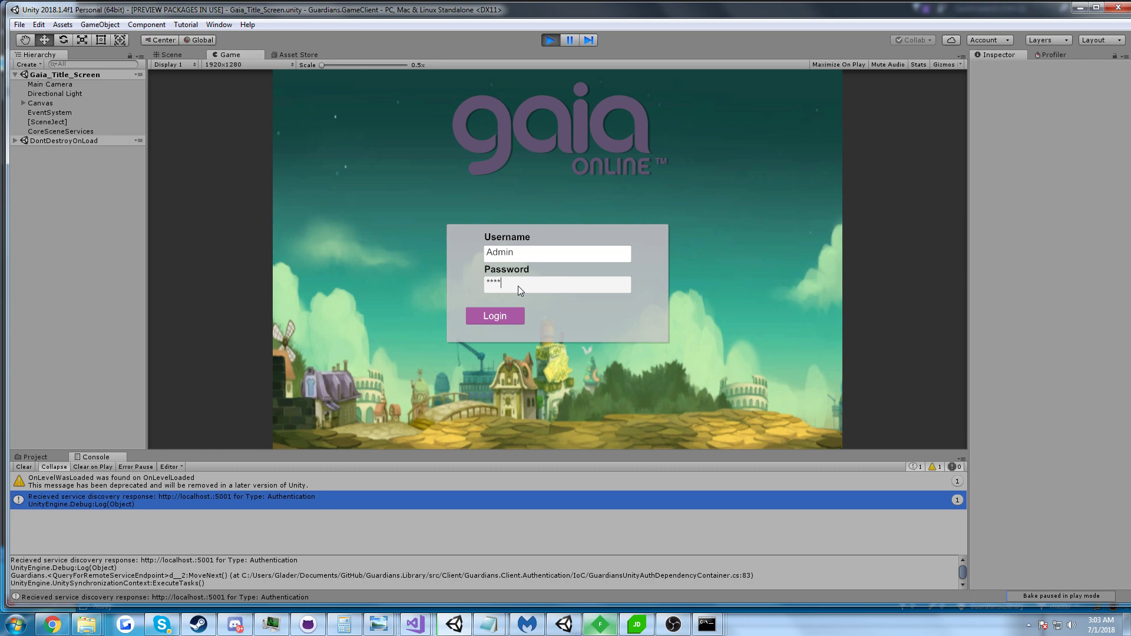
click(510, 317)
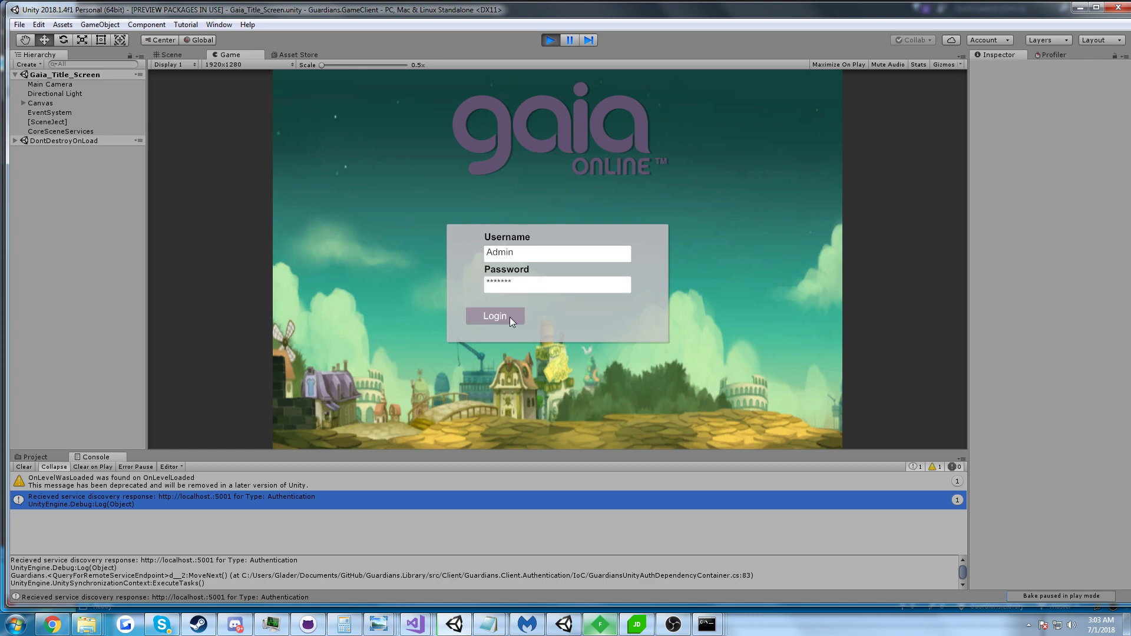
Move Fiddler aside, sort its request list by #, and return to the game client.
click(600, 625)
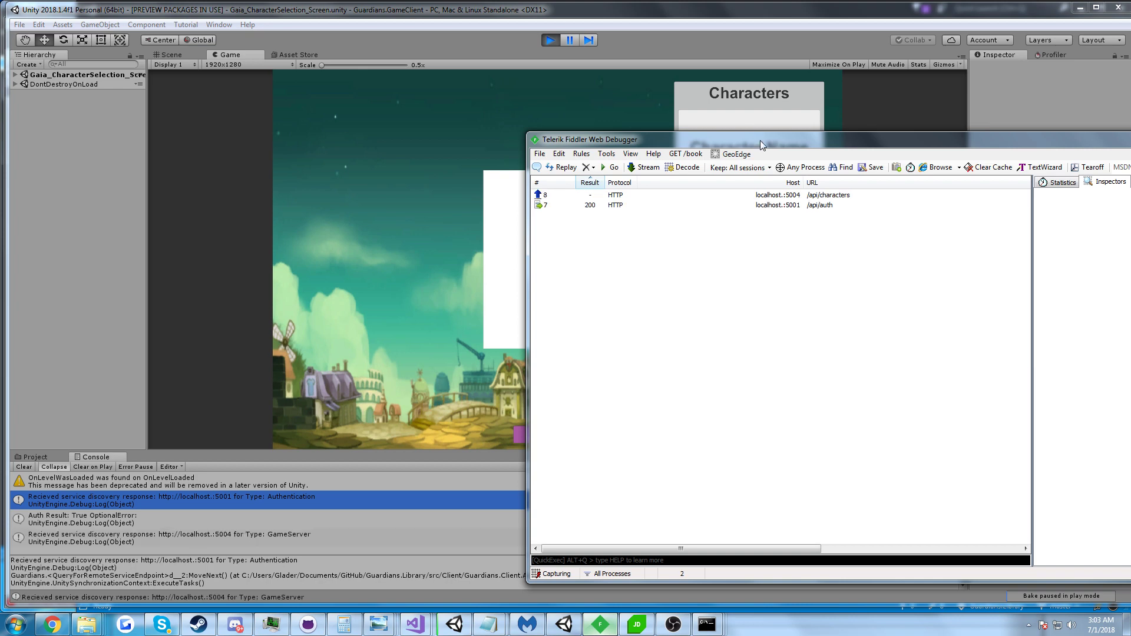
drag(760, 141, 941, 186)
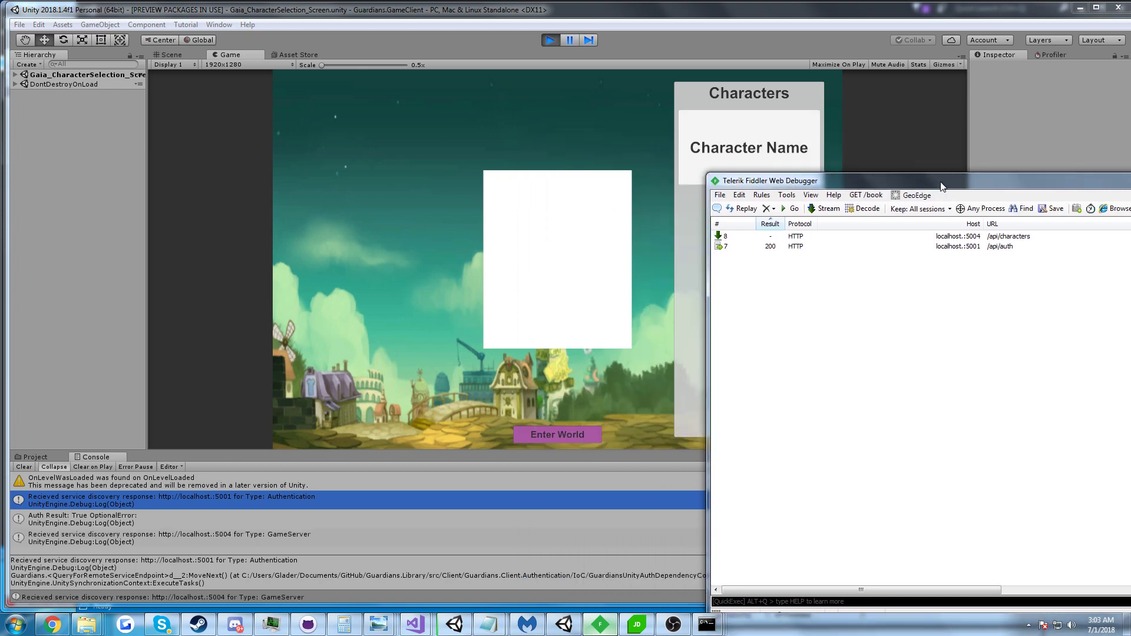
click(739, 224)
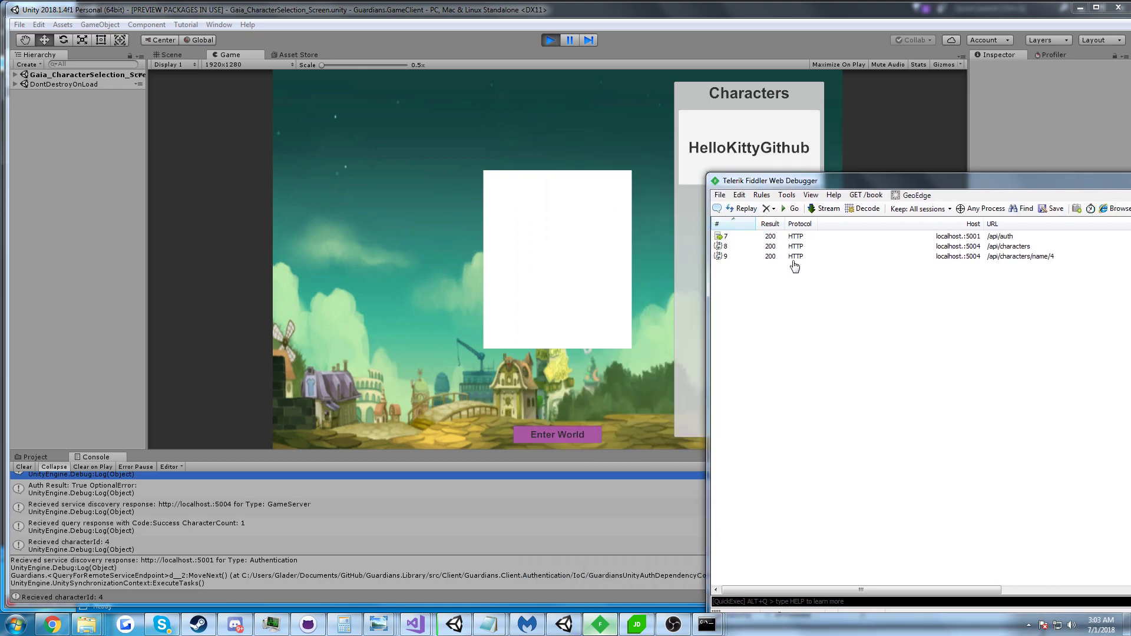
click(642, 186)
click(51, 623)
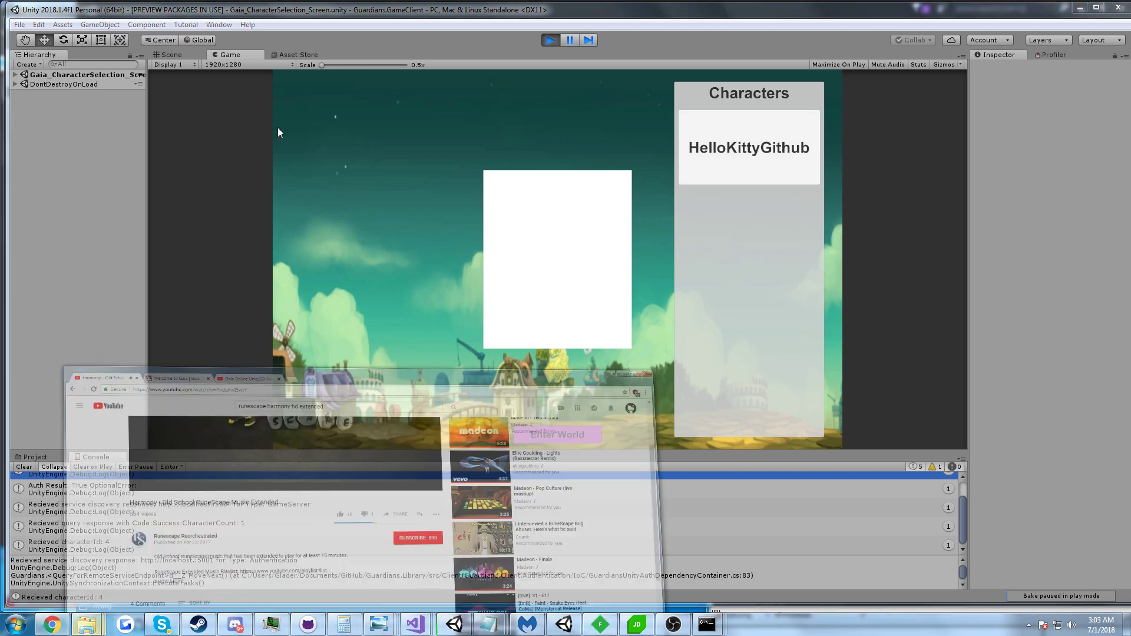
View the Welcome to Gaia home page, move Chrome down-right, and return to Unity's character preview.
click(259, 230)
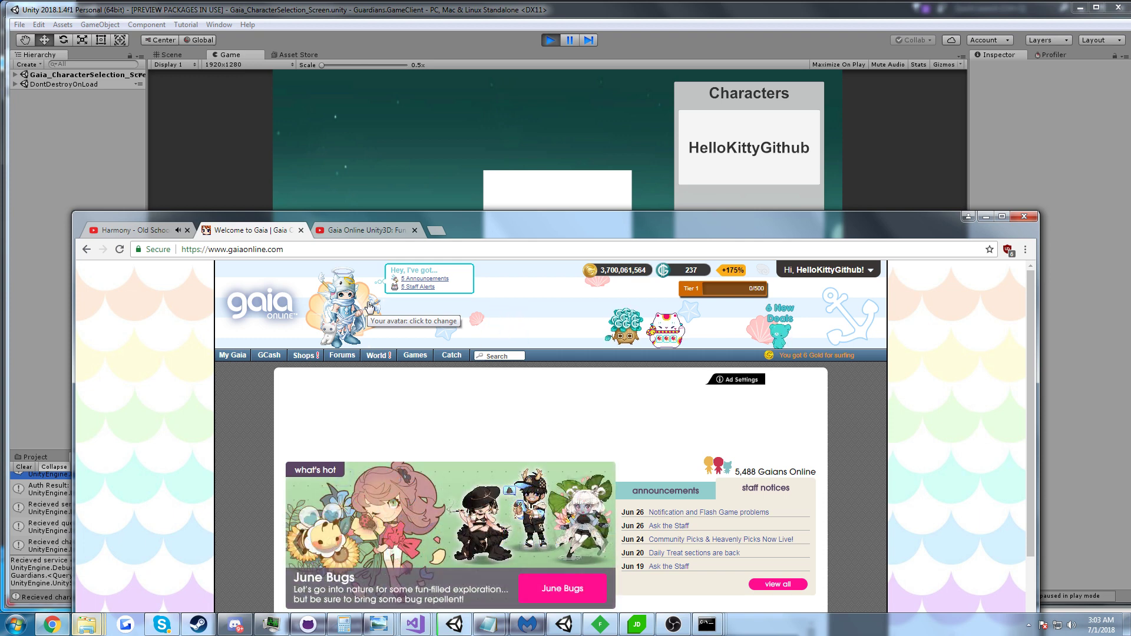
drag(537, 233, 626, 318)
click(222, 425)
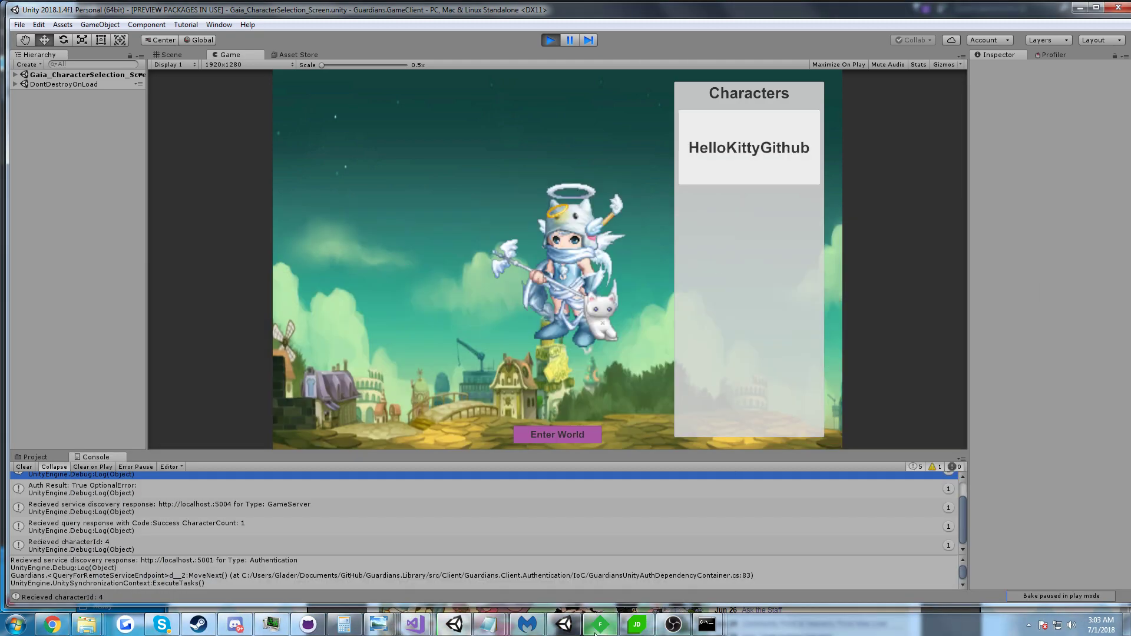
key(alt+Tab)
drag(910, 190, 765, 206)
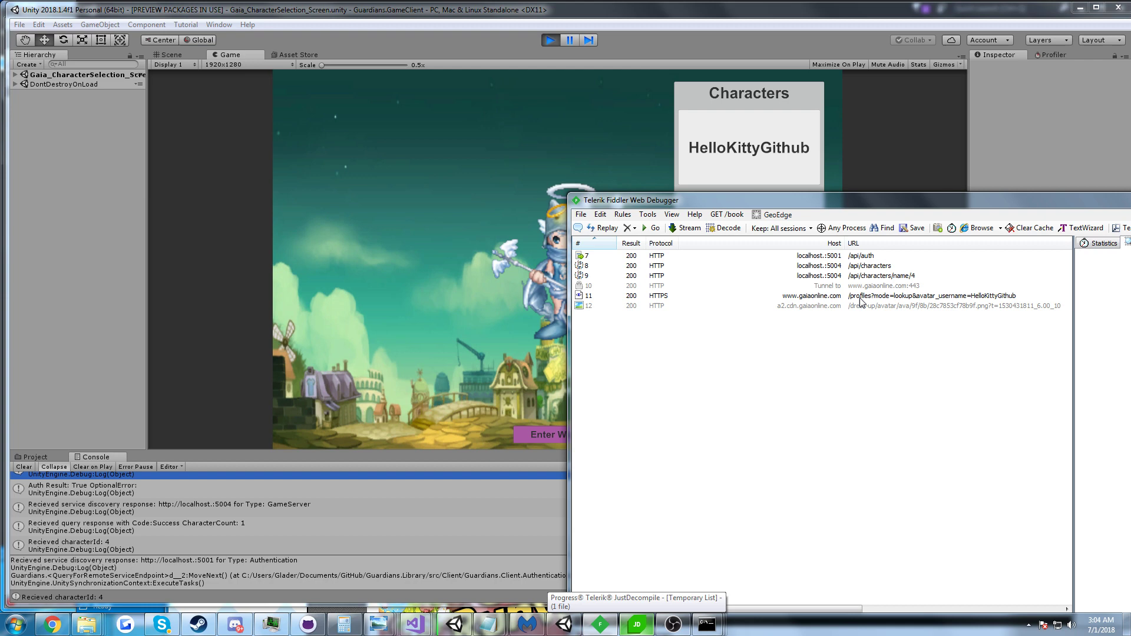
click(404, 281)
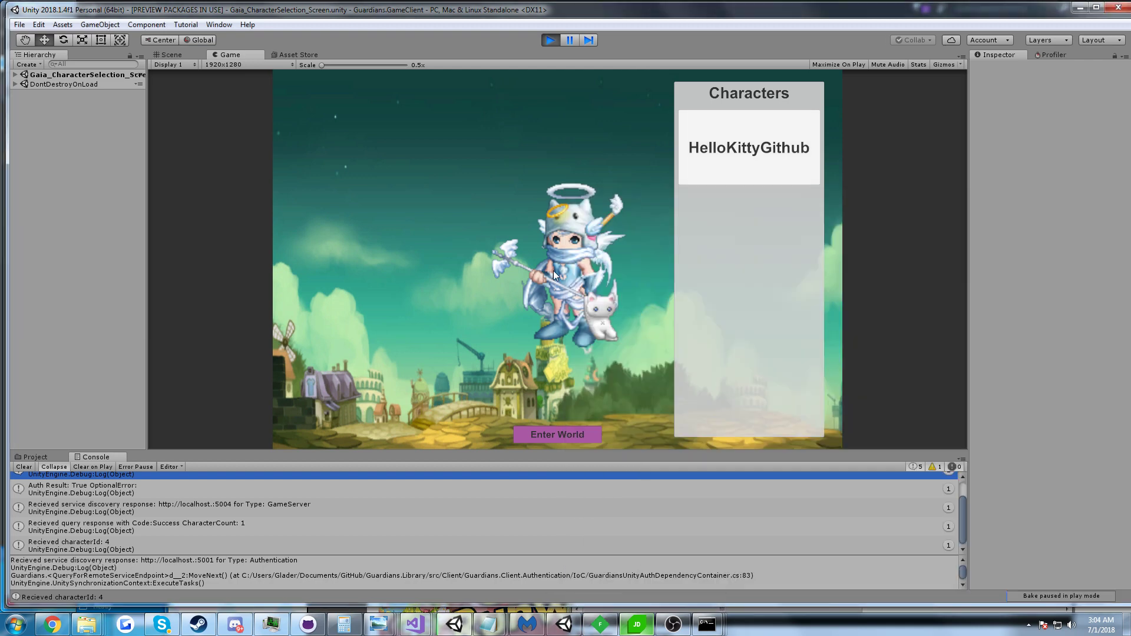
click(52, 625)
From the Items tab, equip the black CoCo Kitty Plushie variant and save the outfit.
drag(561, 314, 587, 241)
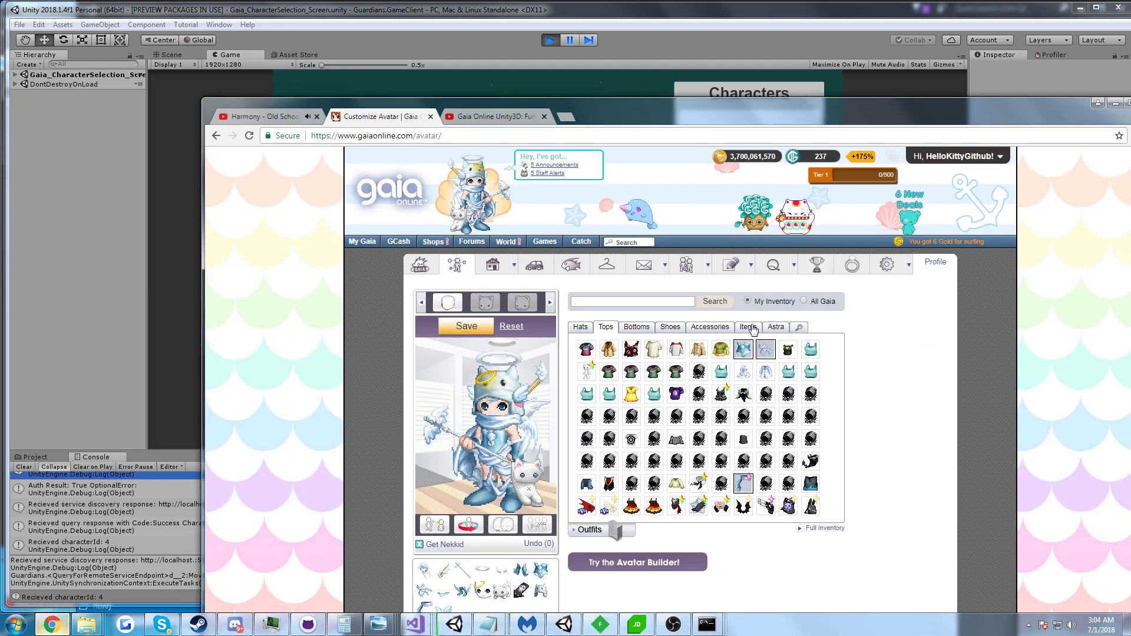
click(754, 329)
click(744, 398)
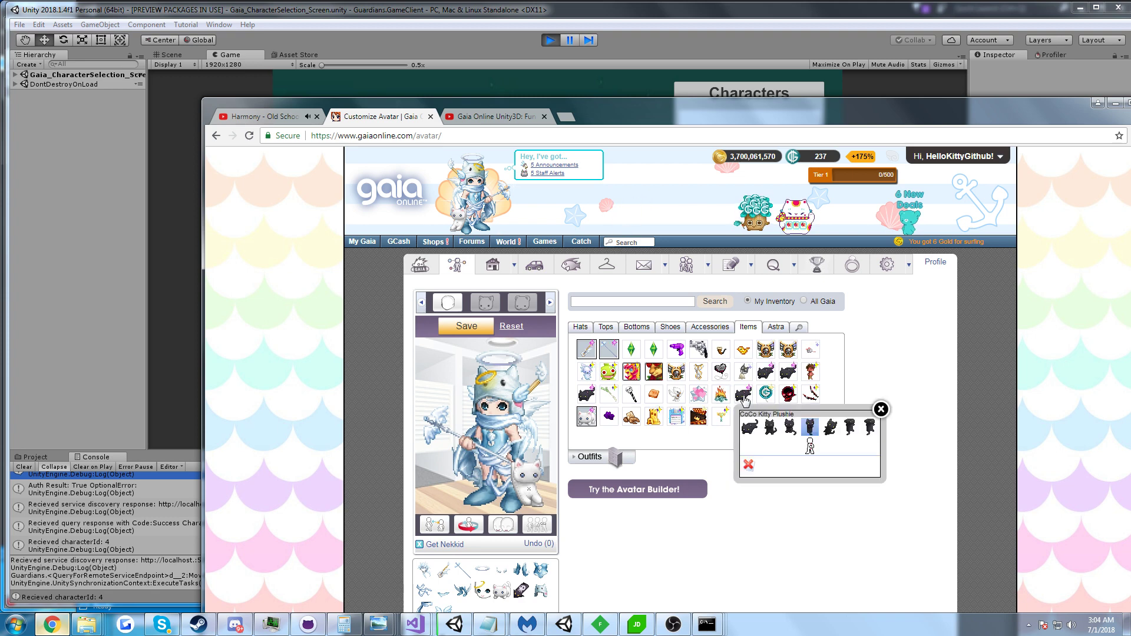
click(811, 446)
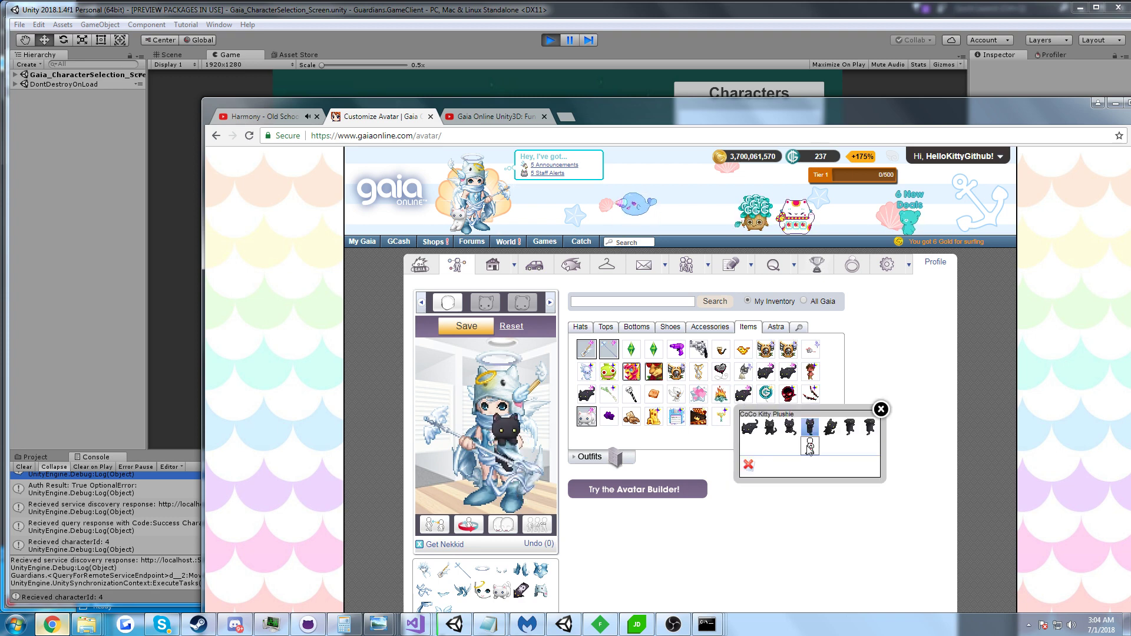
click(473, 327)
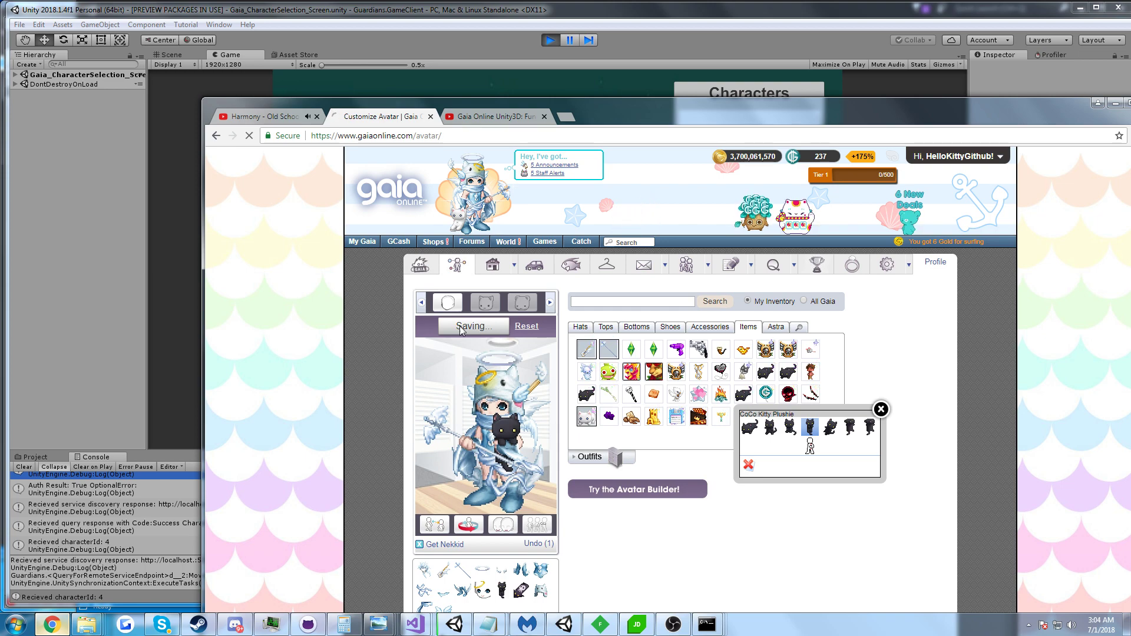
Back in Unity, reselect the character card so the preview shows the black kitty plushie.
click(445, 79)
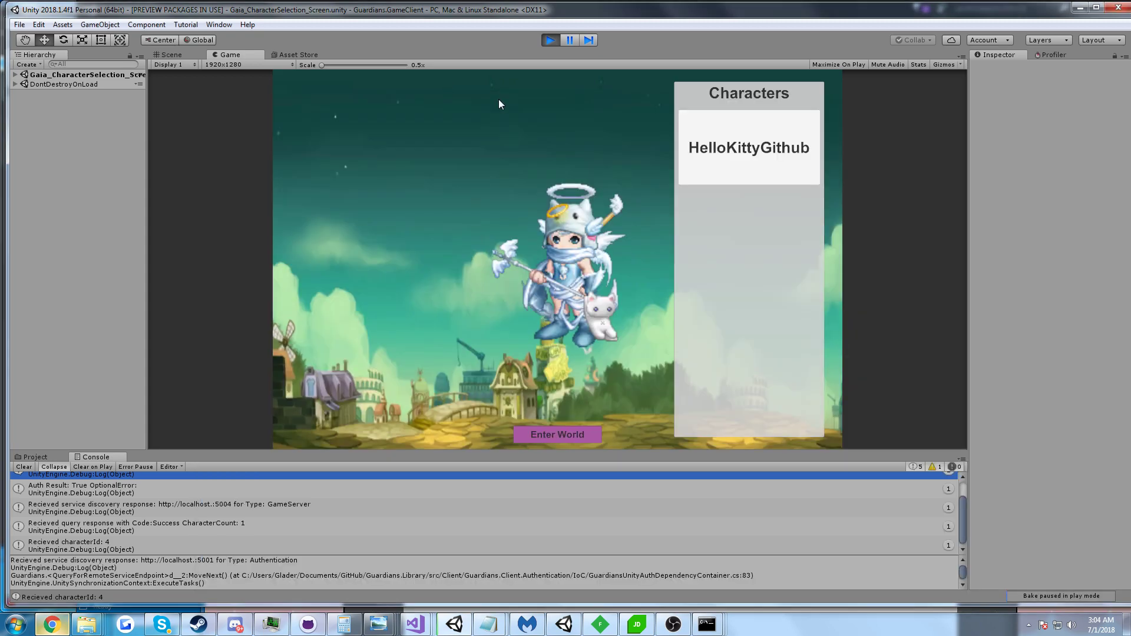
click(762, 169)
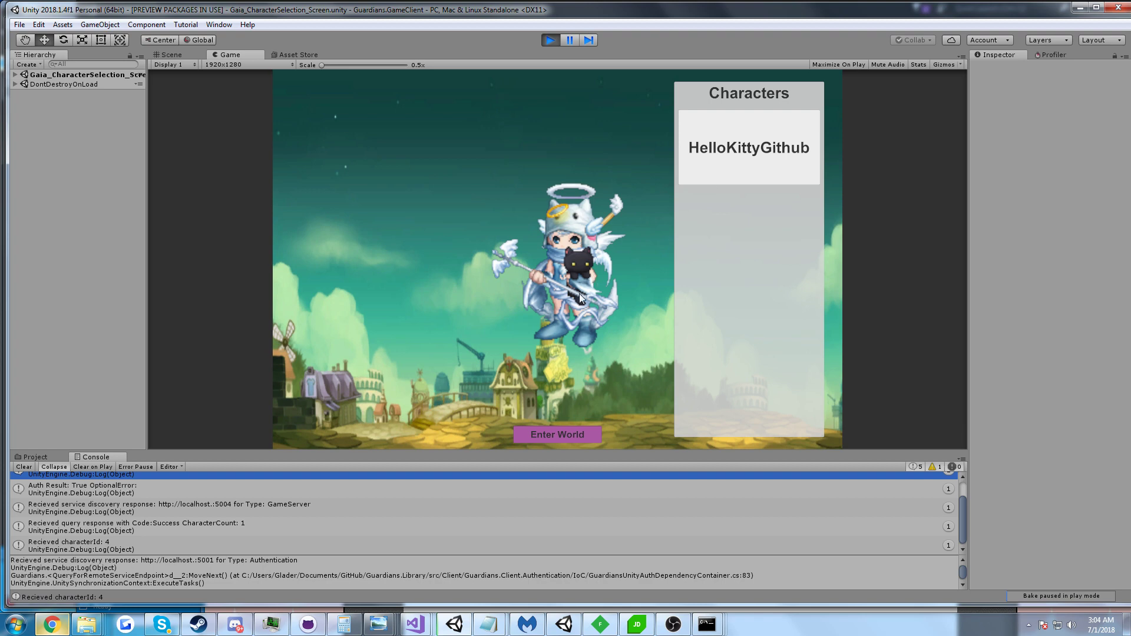
Maximize Chrome on the Gaia Online Unity3D video, play it from 0:28, then Alt-Tab to Unity.
click(52, 625)
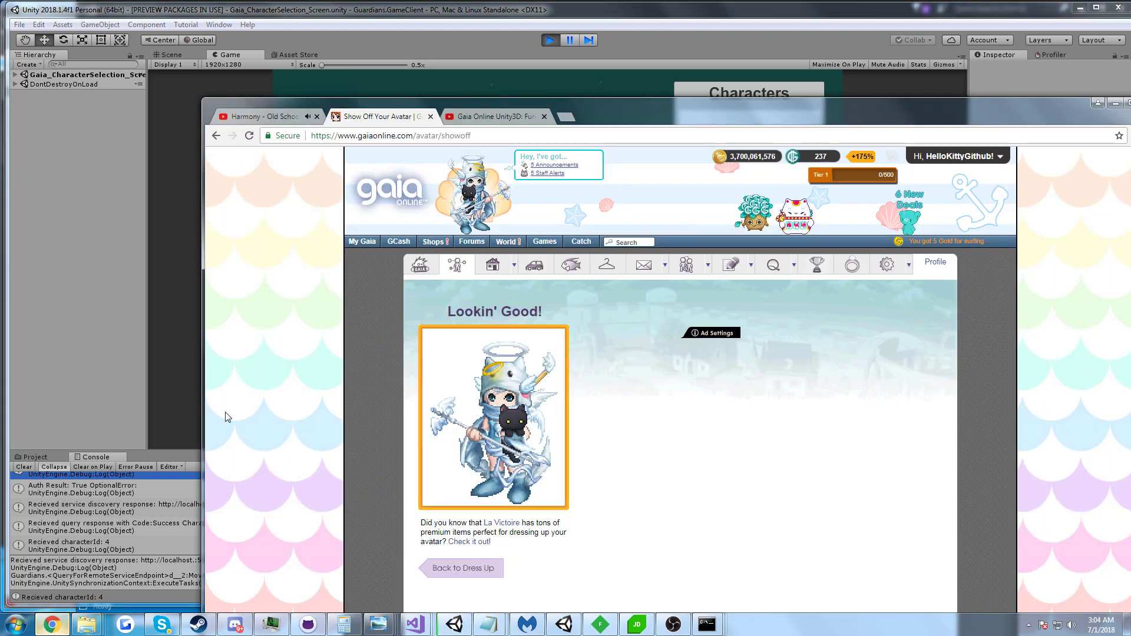
click(513, 116)
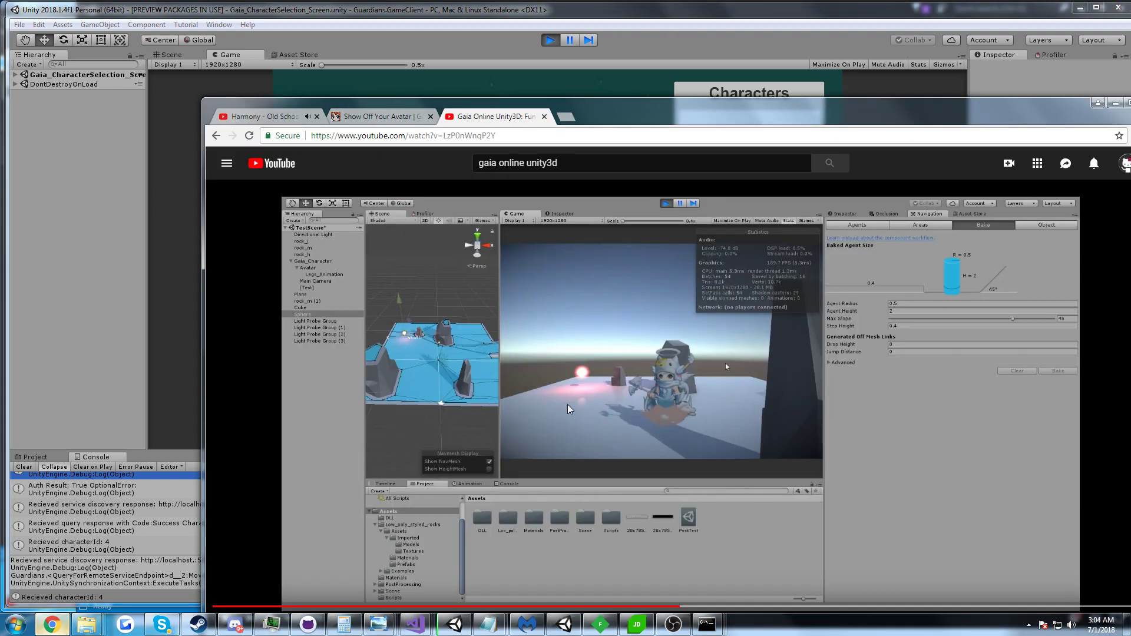
double_click(651, 121)
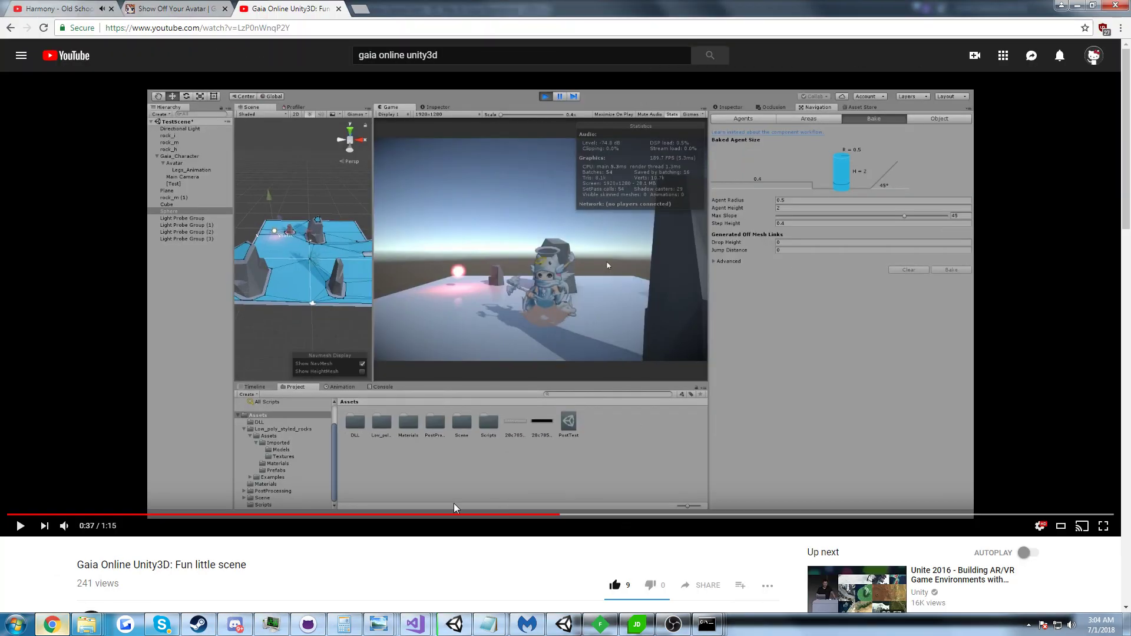
click(429, 515)
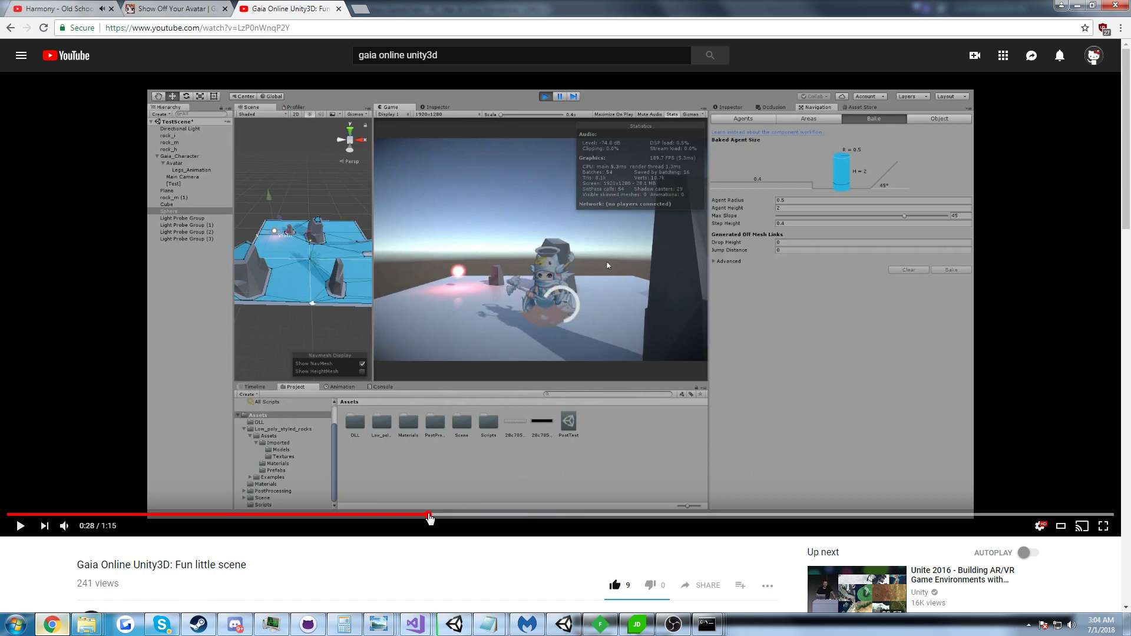
click(446, 453)
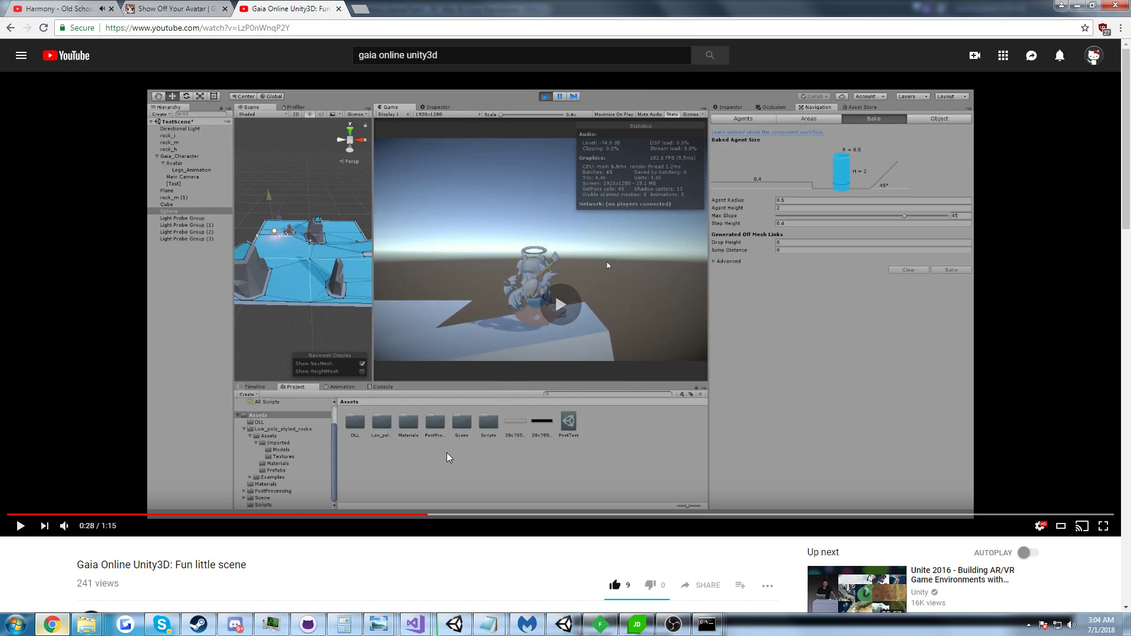
key(alt+Tab)
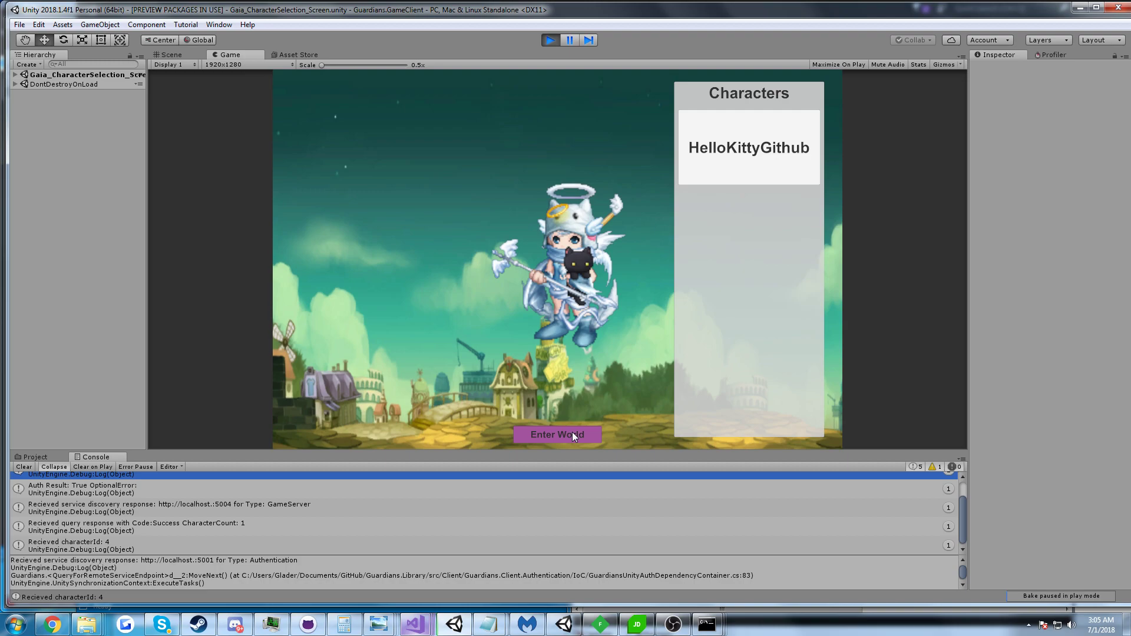
click(53, 624)
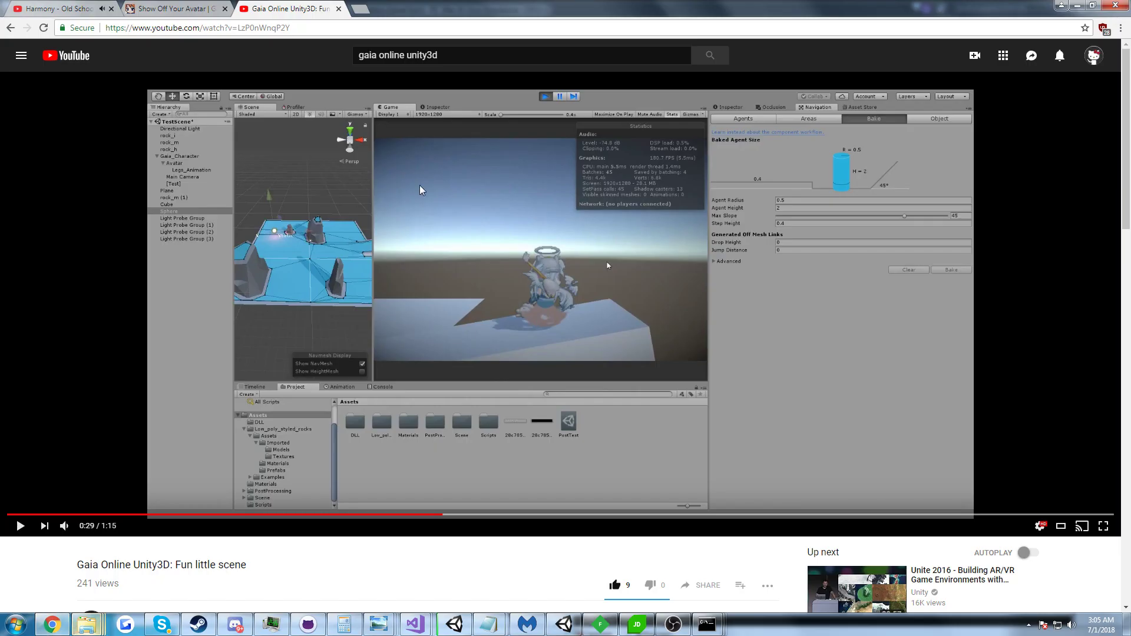
drag(472, 7, 576, 326)
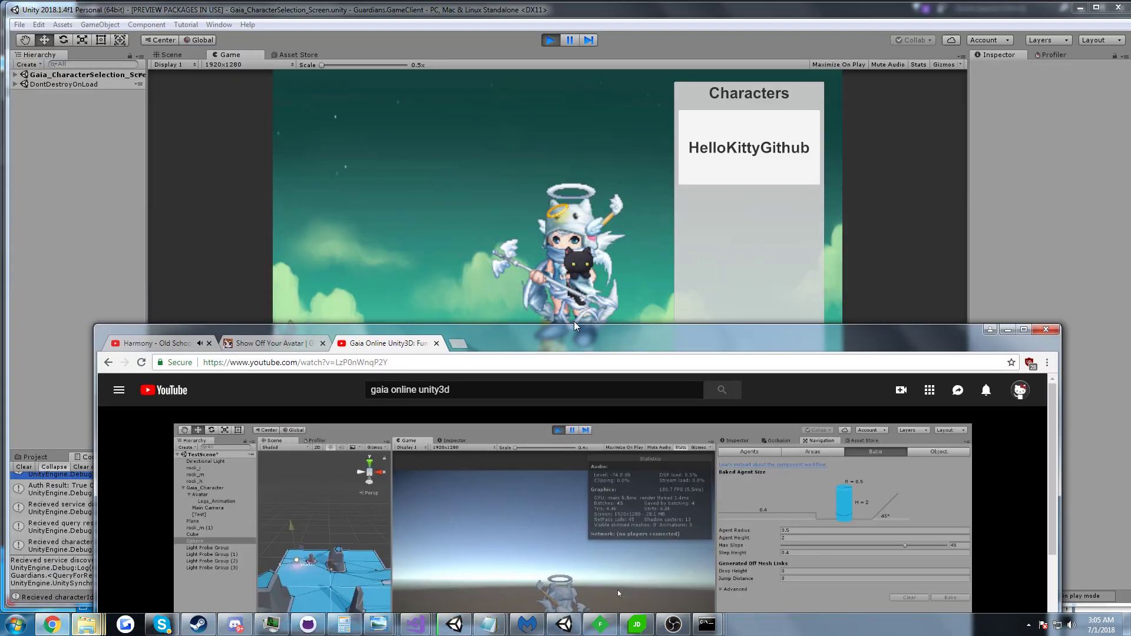
click(499, 189)
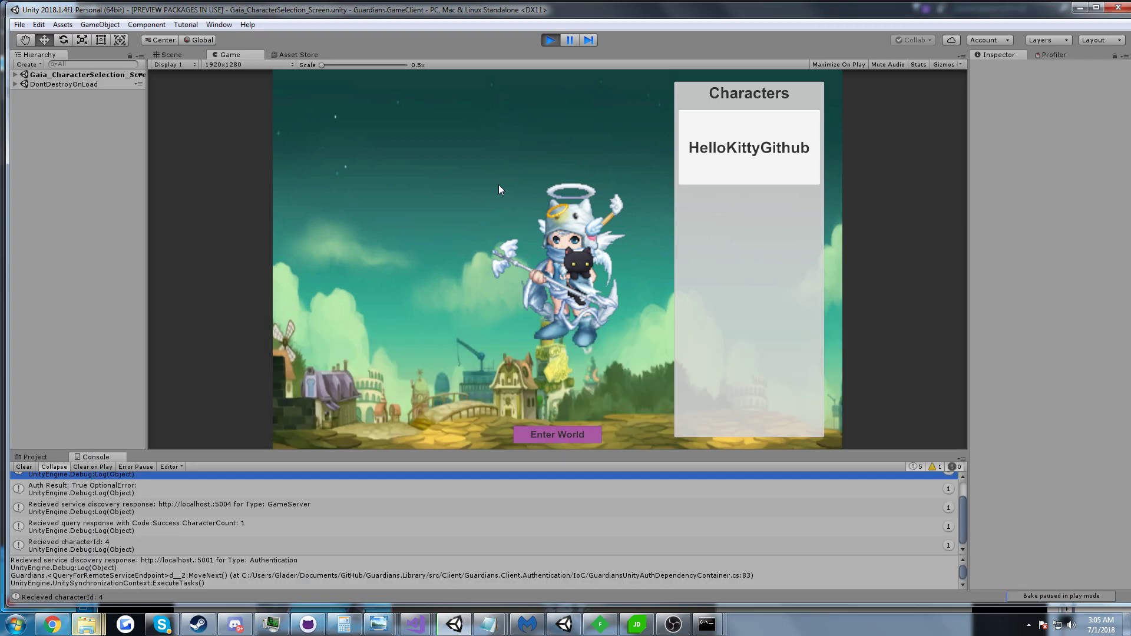